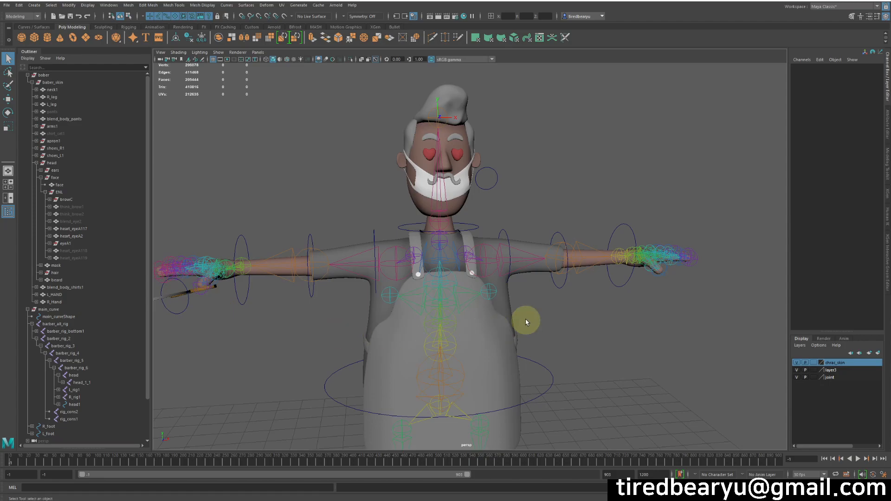
- Examine the two heart-shaped eyes on the character's face
alt+drag(492, 271, 473, 252)
alt+right_drag(473, 252, 547, 288)
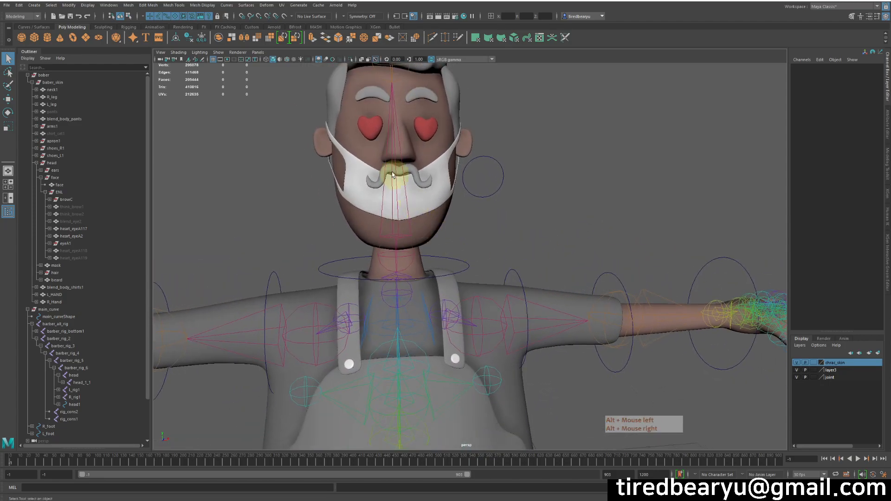
click(363, 135)
click(411, 132)
click(425, 129)
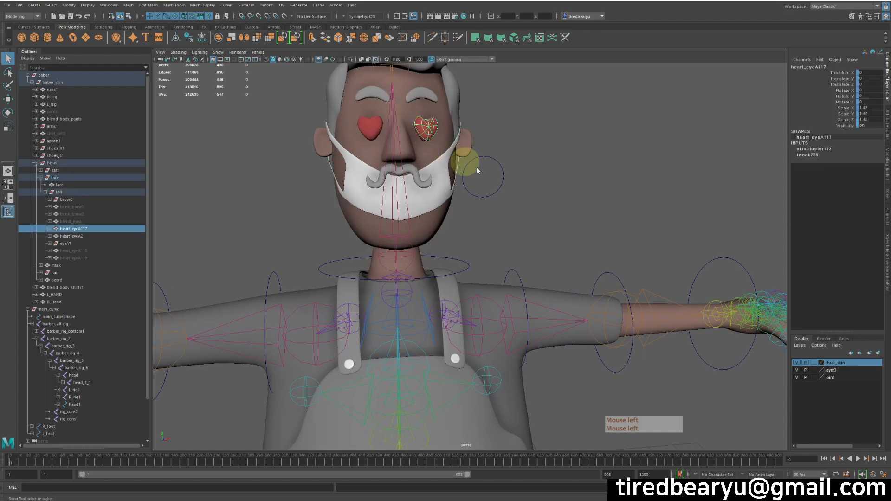
click(557, 191)
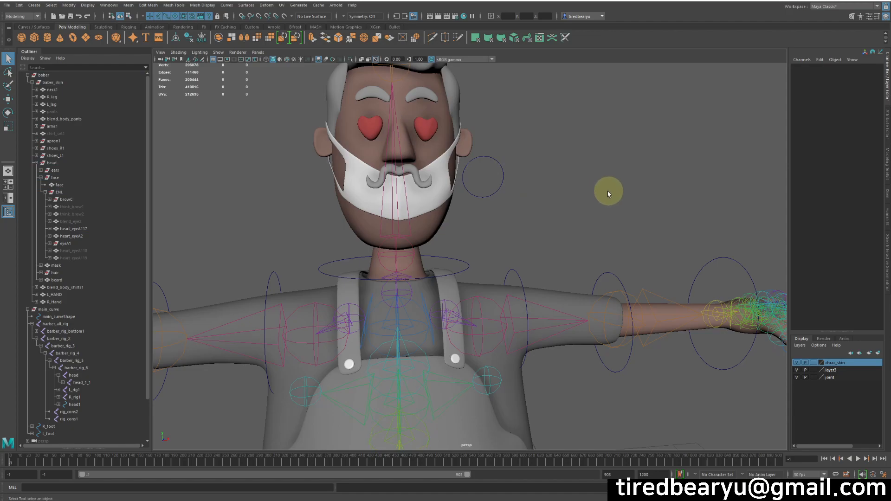
- Try moving the whole character with main_curve to test how the heart eyes follow, and undo the move
alt+right_drag(611, 193, 524, 222)
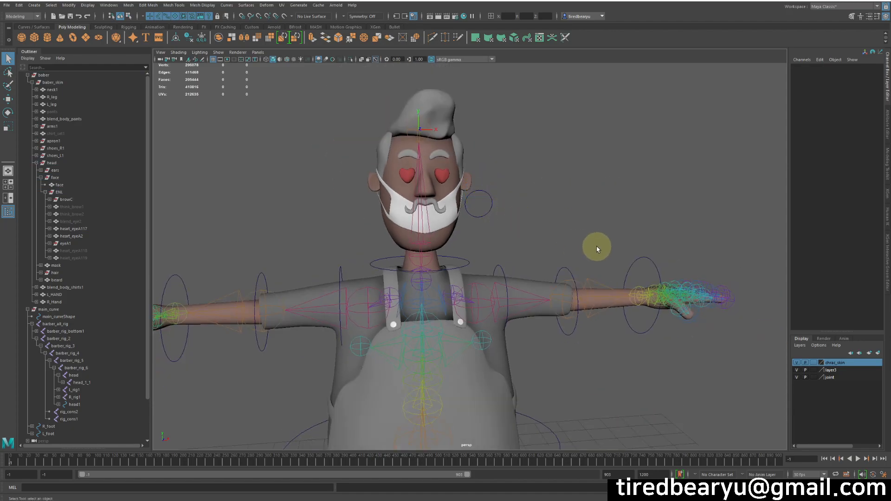
key(alt)
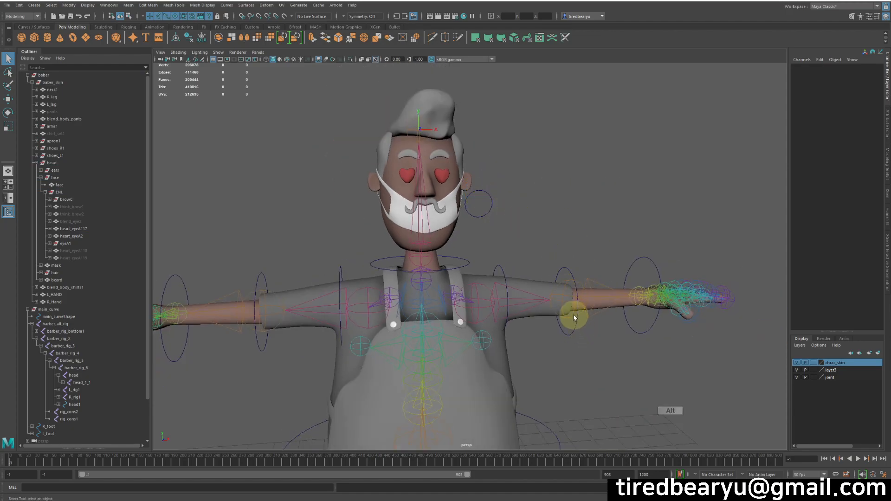
alt+drag(570, 313, 563, 229)
alt+right_drag(563, 228, 533, 248)
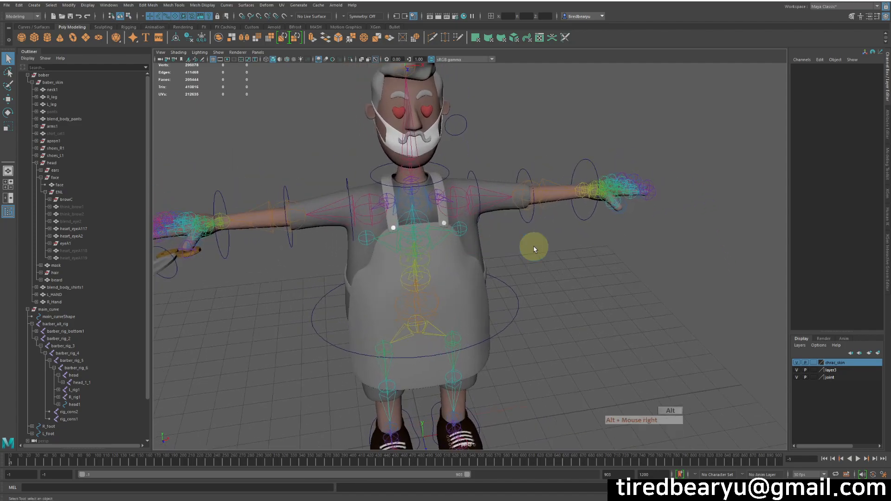
alt+drag(534, 279, 501, 174)
key(w)
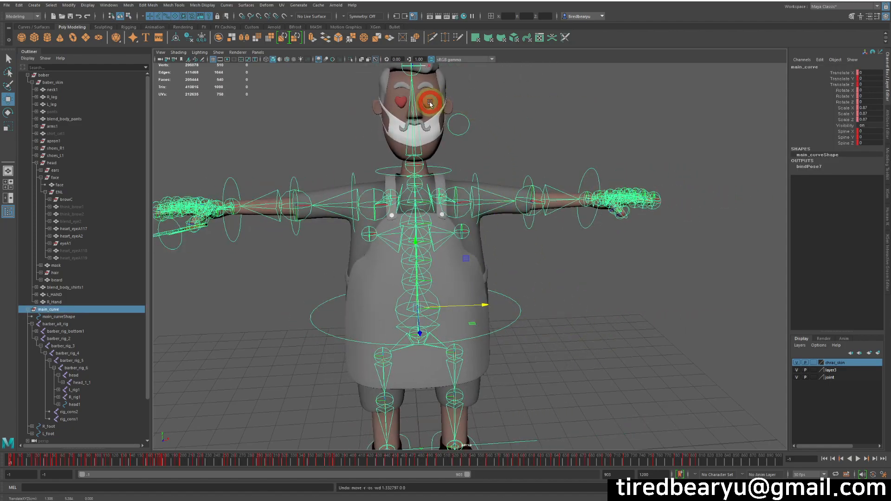
click(402, 101)
drag(517, 303, 529, 344)
middle_drag(528, 344, 528, 326)
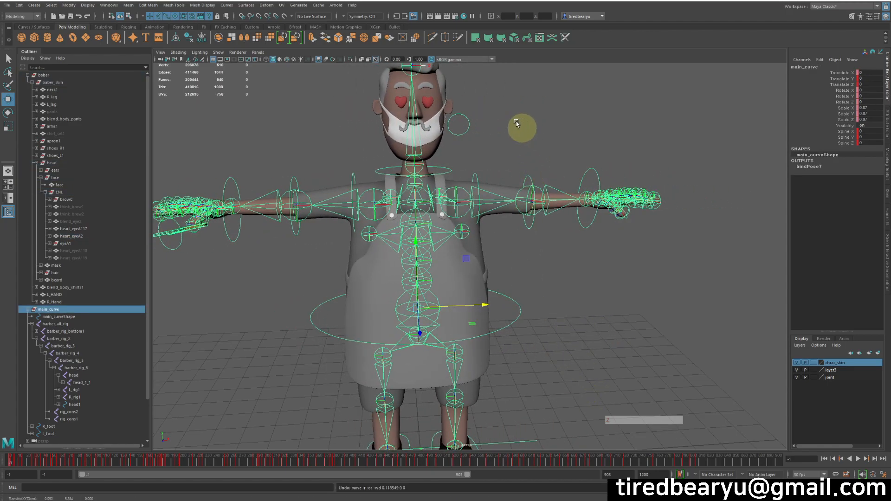
- Try rotating the head_1_1 joint to test how the heart eyes follow, and undo the rotation
click(441, 117)
key(e)
drag(408, 130, 403, 110)
key(ctrl+z)
- Try moving main_curve sideways along X to compare the heart eyes with the head, undo each move and clear the selection
click(498, 305)
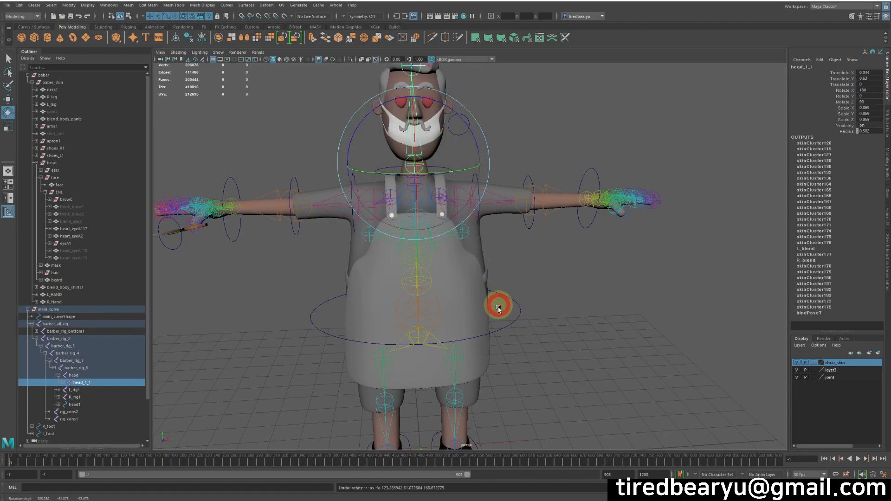
key(w)
middle_drag(513, 333, 648, 304)
key(ctrl+z)
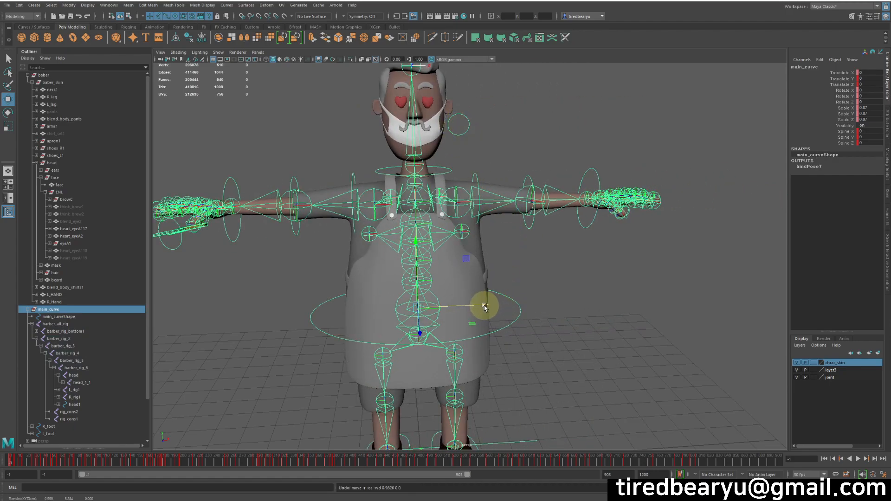
drag(484, 307, 516, 285)
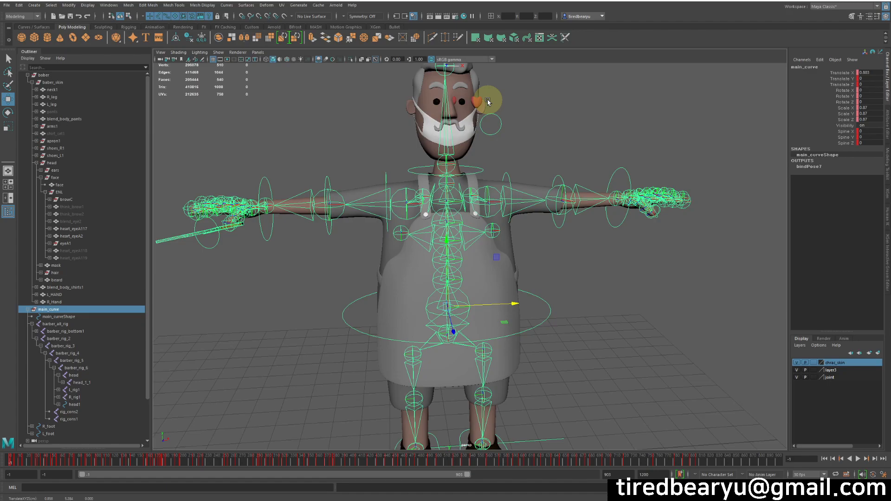
key(ctrl+z)
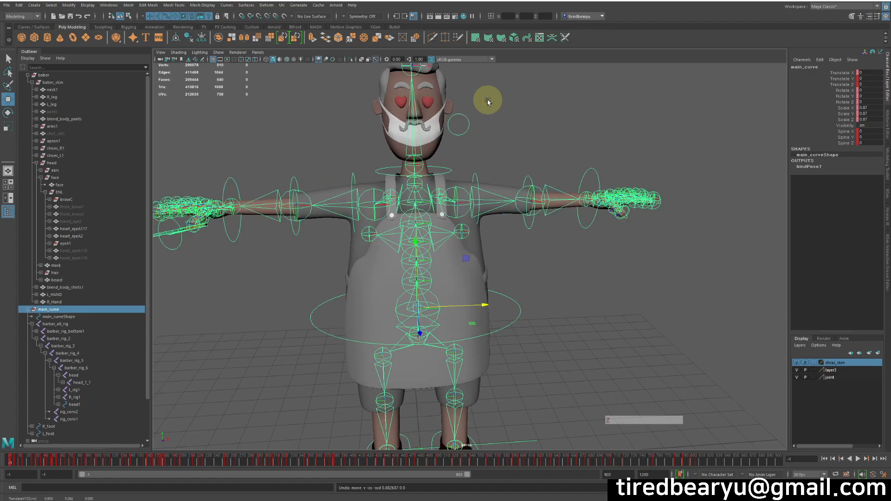
click(504, 107)
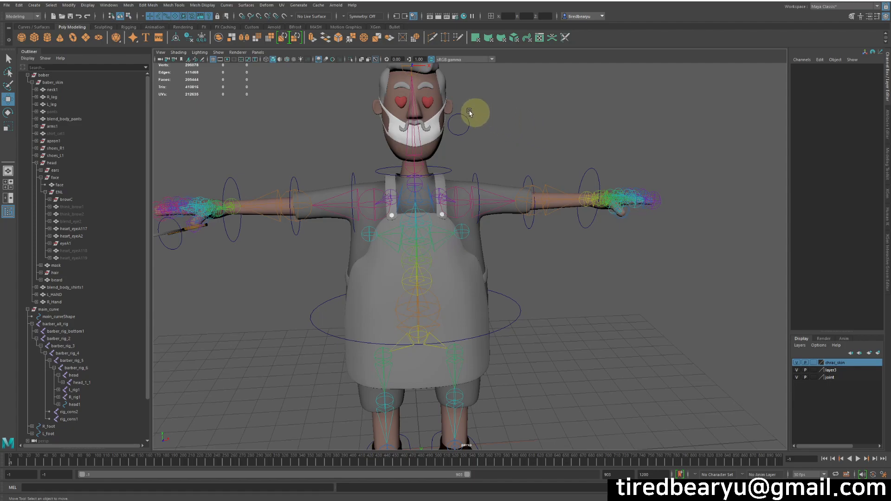
- Check the channel values and skin cluster inputs of heart_eyeA117 and heart_eyeA2 one after the other
click(428, 101)
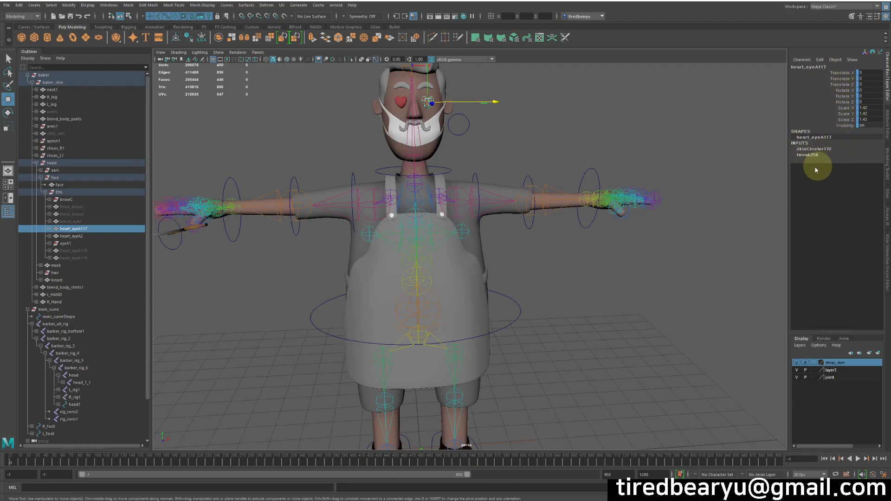
click(402, 100)
click(546, 108)
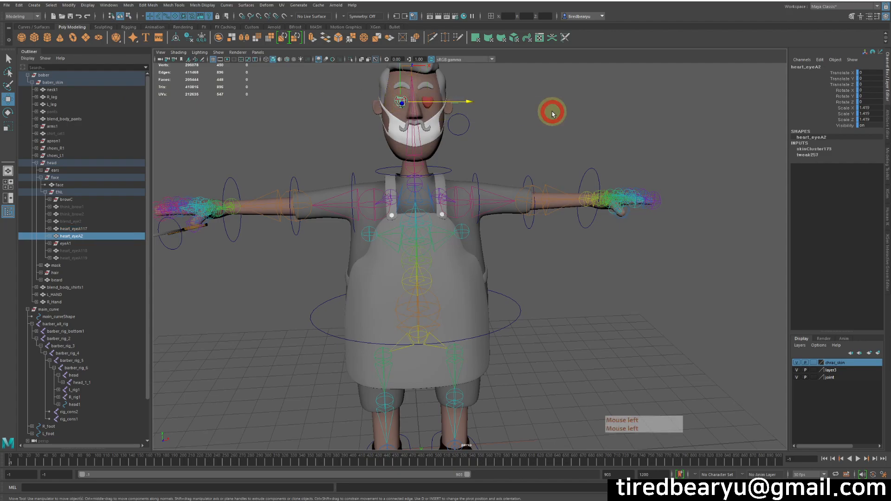
click(425, 101)
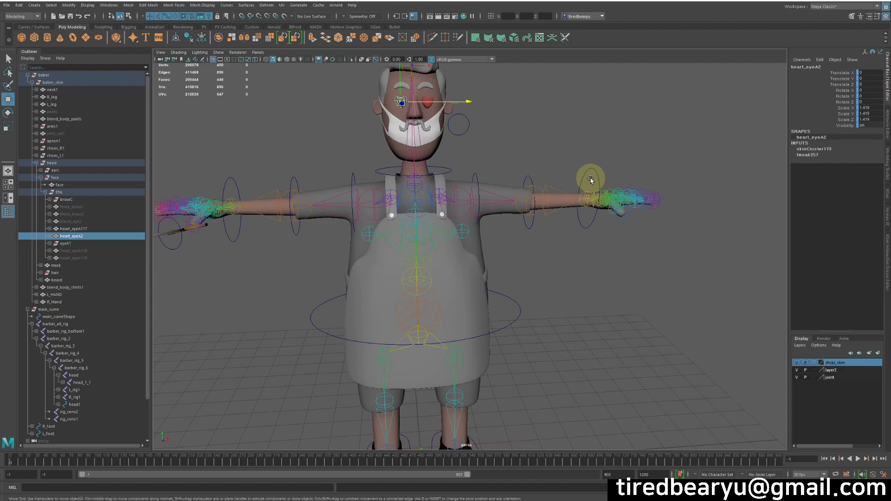
- Select both heart eyes together and examine their shared channels and inputs from a close front view of the head
key(q)
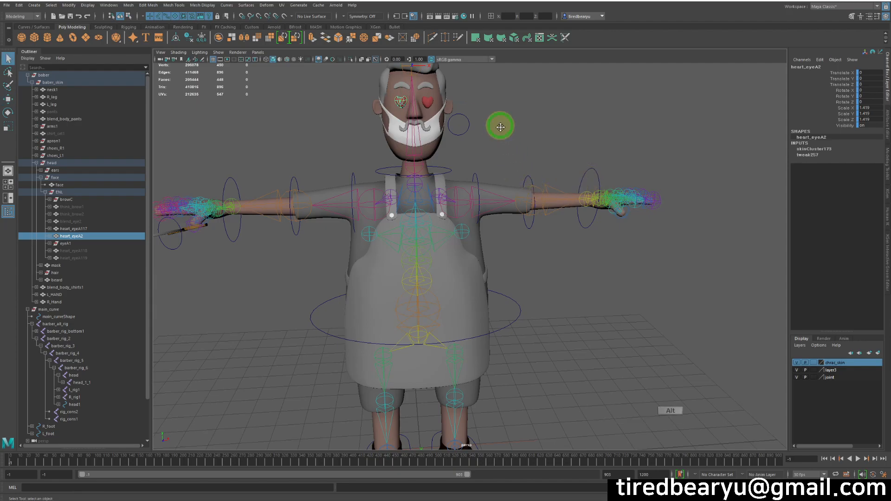
alt+middle_drag(499, 126, 511, 173)
alt+right_drag(509, 173, 634, 163)
alt+middle_drag(572, 171, 624, 333)
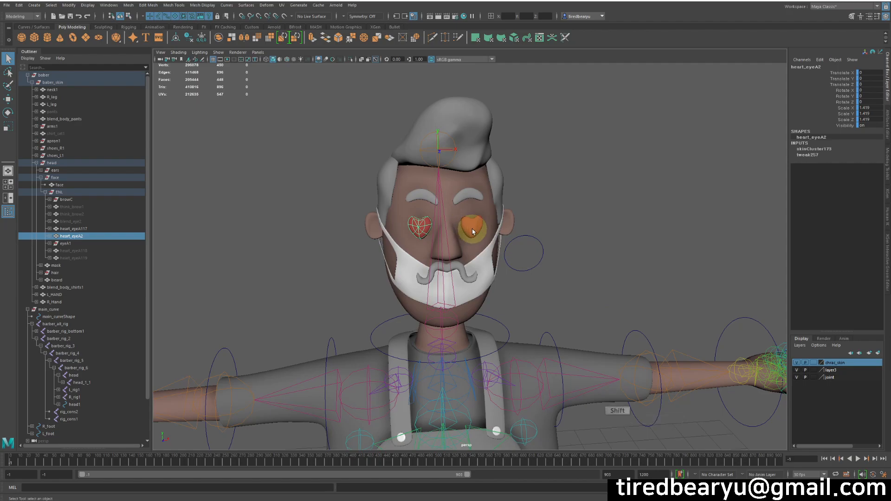
shift+click(476, 235)
alt+middle_drag(575, 257, 642, 200)
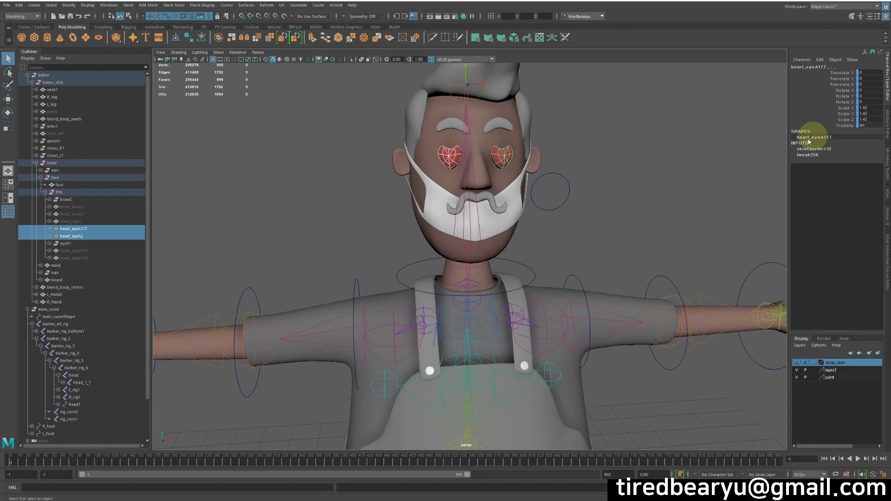
alt+middle_drag(651, 218, 626, 180)
alt+middle_drag(524, 201, 542, 226)
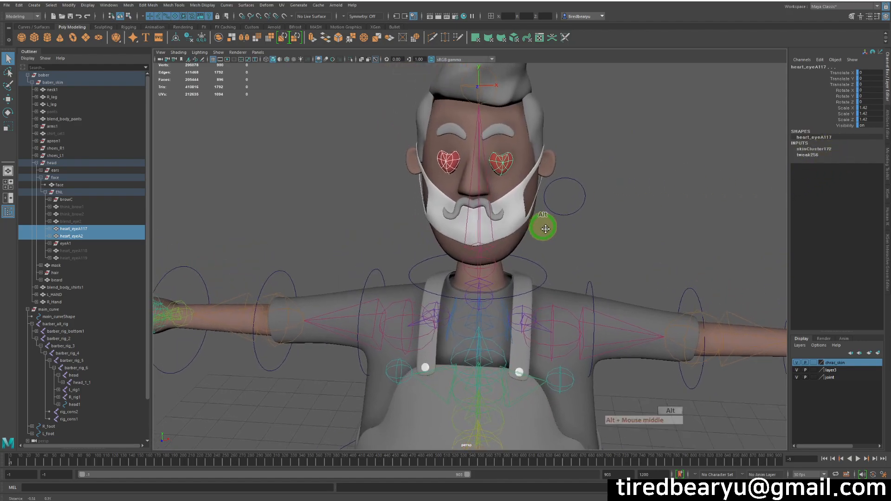
alt+drag(478, 177, 521, 175)
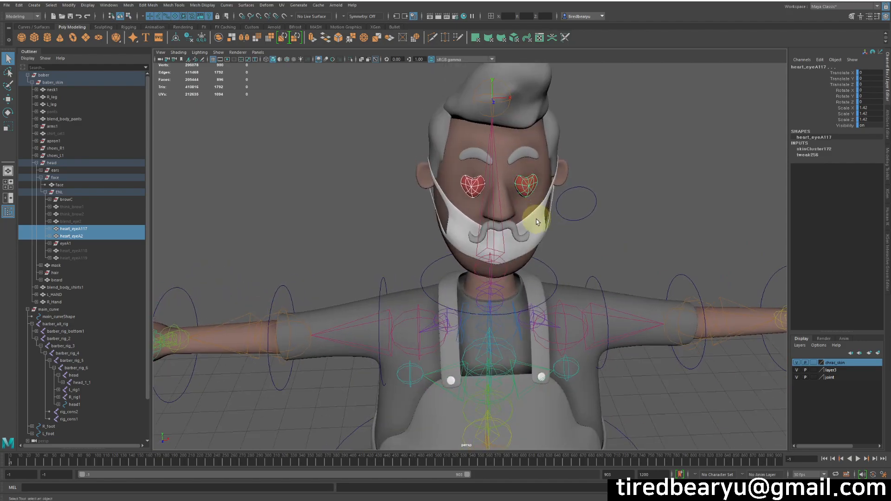
- Check the head_1_1 joint's skin cluster outputs and the channels of the single heart eye heart_eyeA117
click(501, 193)
click(477, 149)
alt+drag(576, 148, 580, 178)
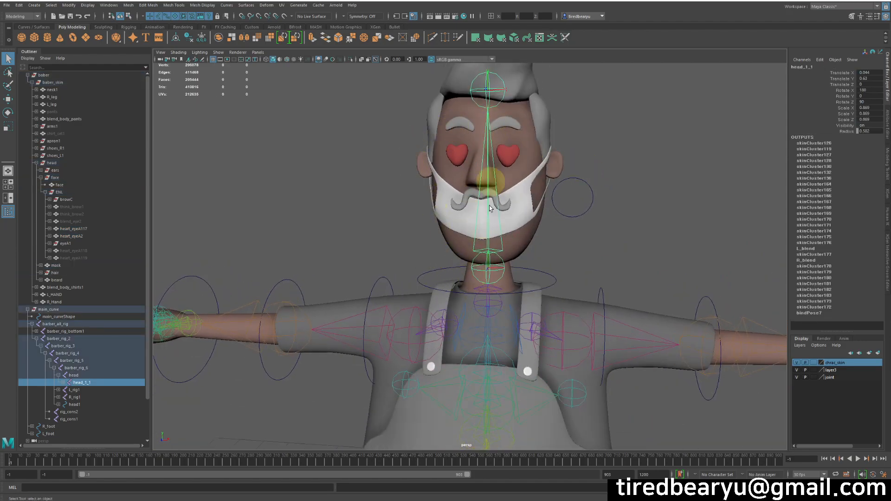
click(512, 164)
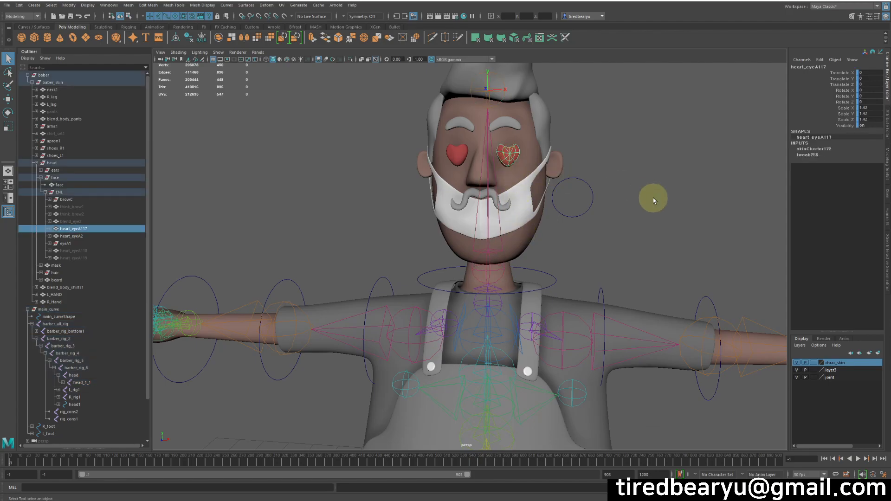
- Compare the transform channels of the side hair, top hair and face group with those of the heart eyes
click(538, 135)
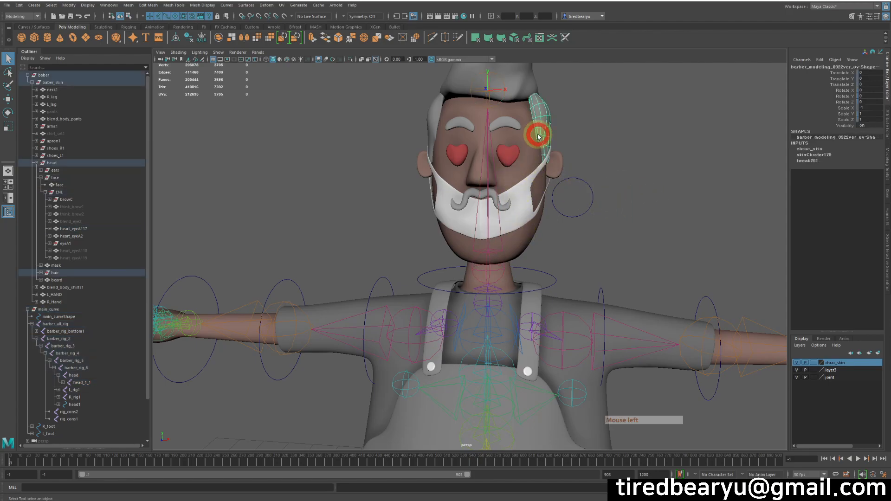
click(531, 162)
click(547, 129)
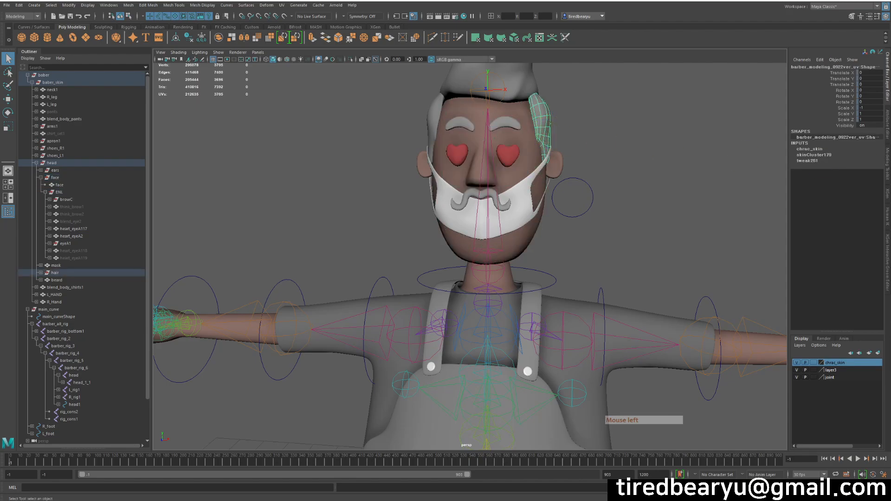
click(522, 93)
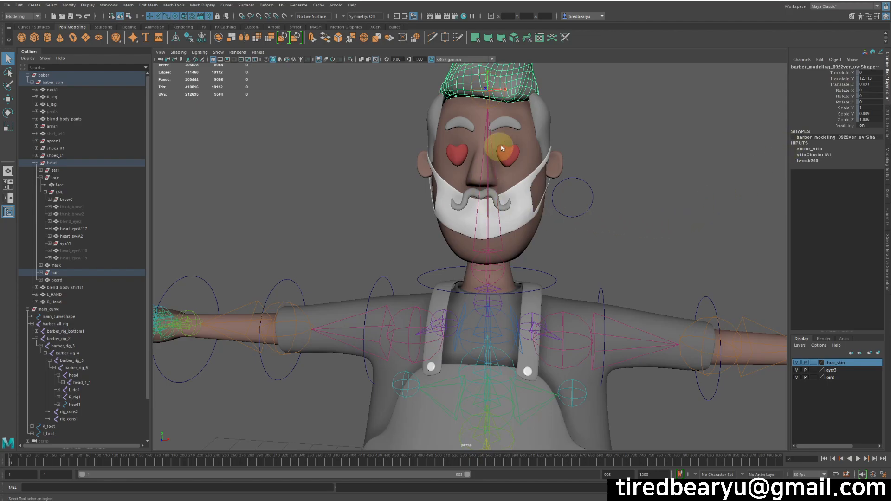
click(528, 134)
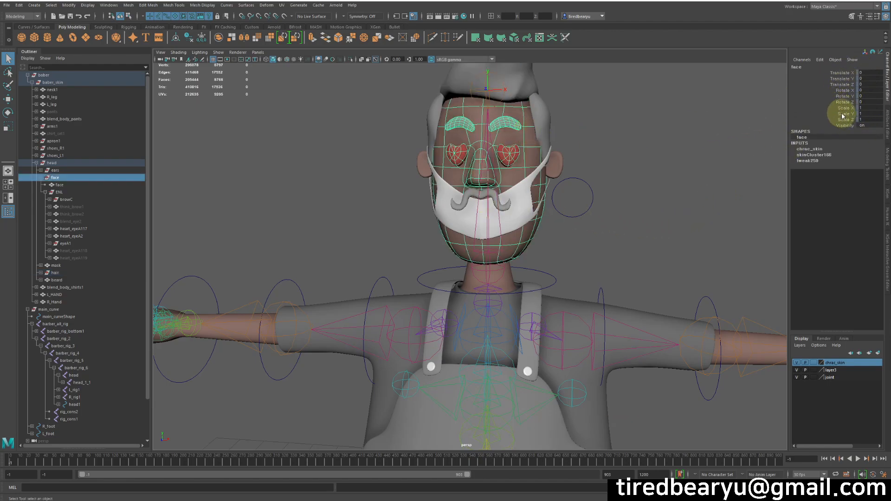
click(570, 145)
click(551, 134)
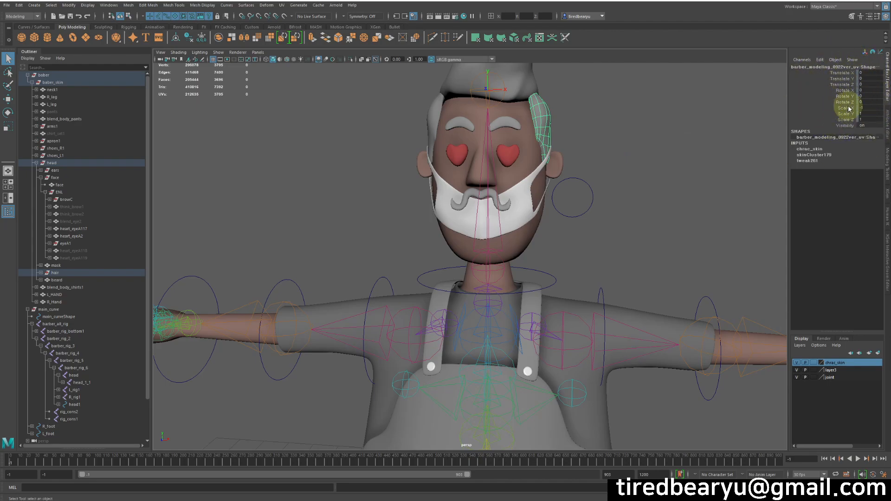
click(658, 201)
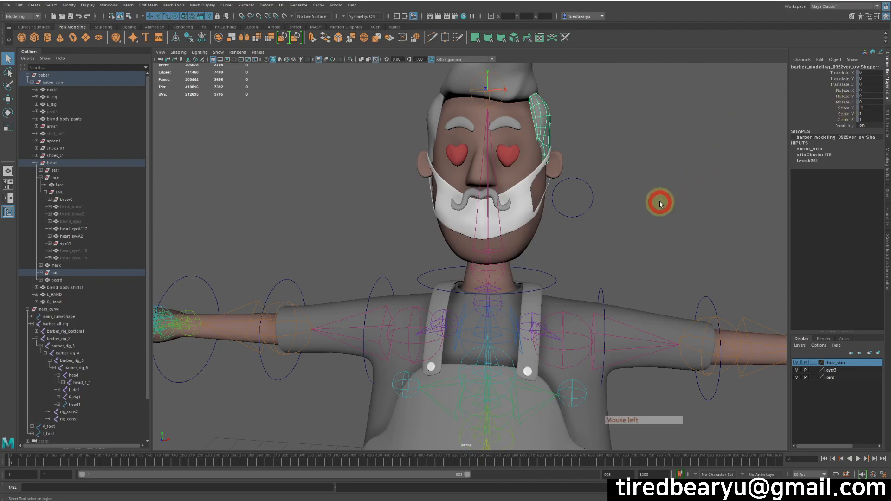
- Select both heart eyes, heart_eyeA117 and heart_eyeA2, and delete their construction history
click(511, 160)
click(455, 154)
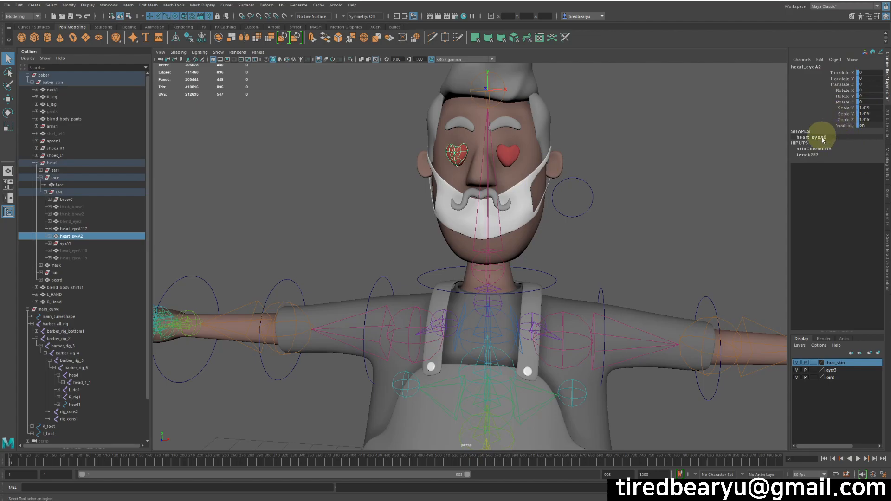
key(alt)
shift+click(509, 155)
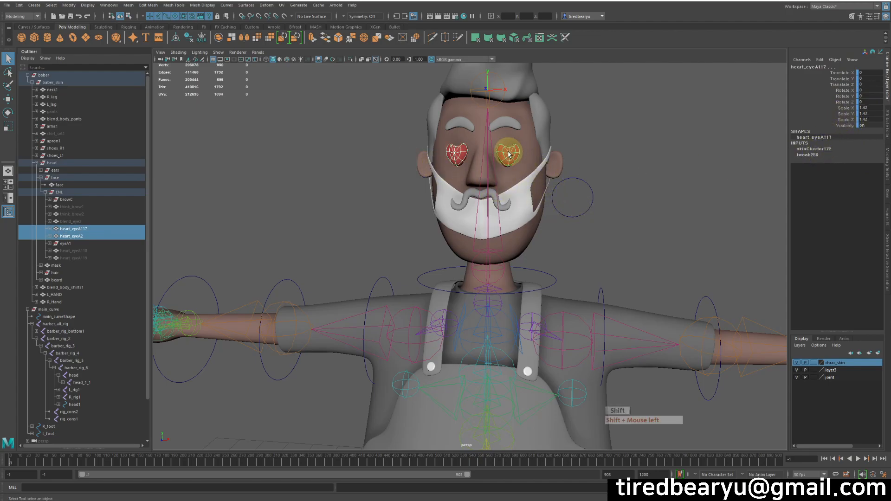
alt+middle_drag(588, 243, 636, 207)
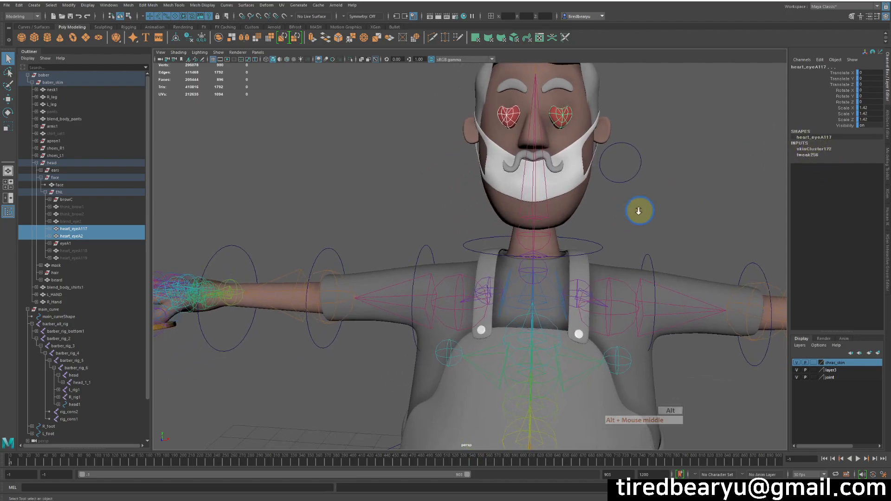
alt+right_drag(636, 207, 608, 206)
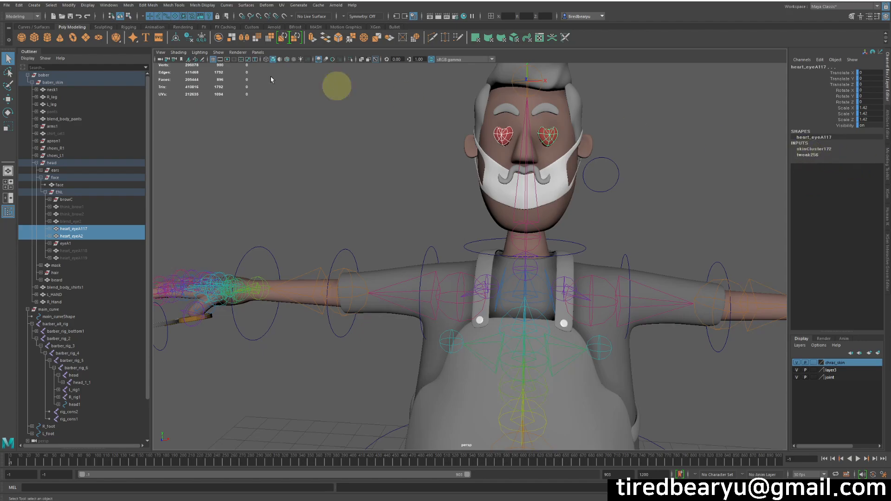
click(5, 6)
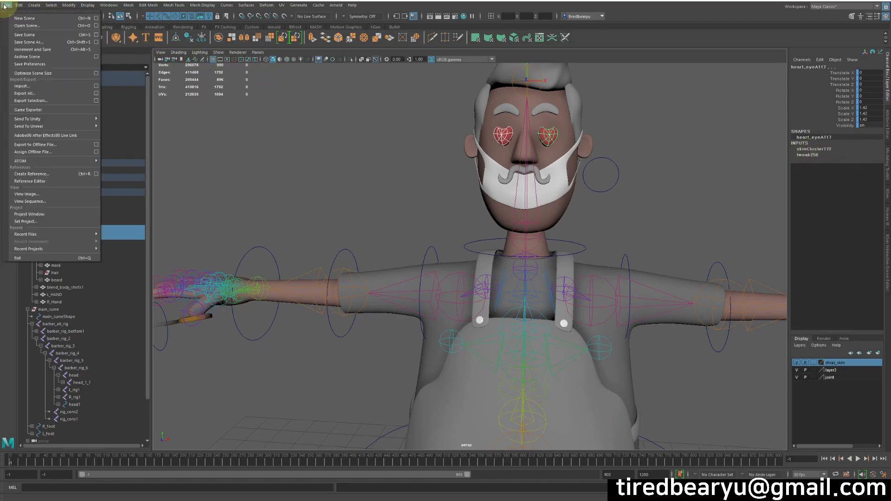
mouse_move(18, 5)
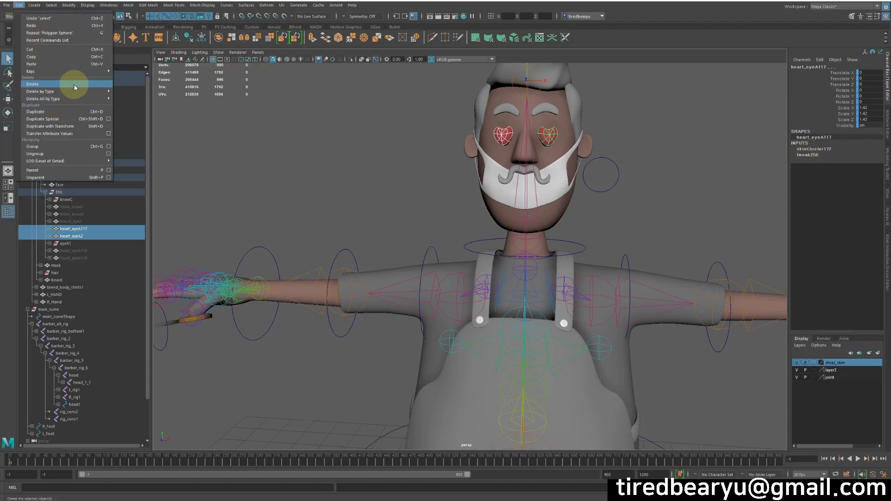
mouse_move(79, 91)
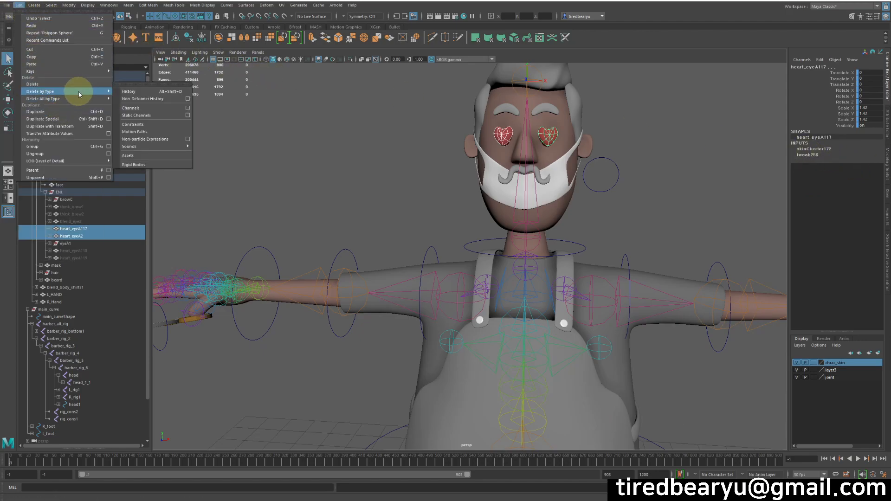
click(133, 93)
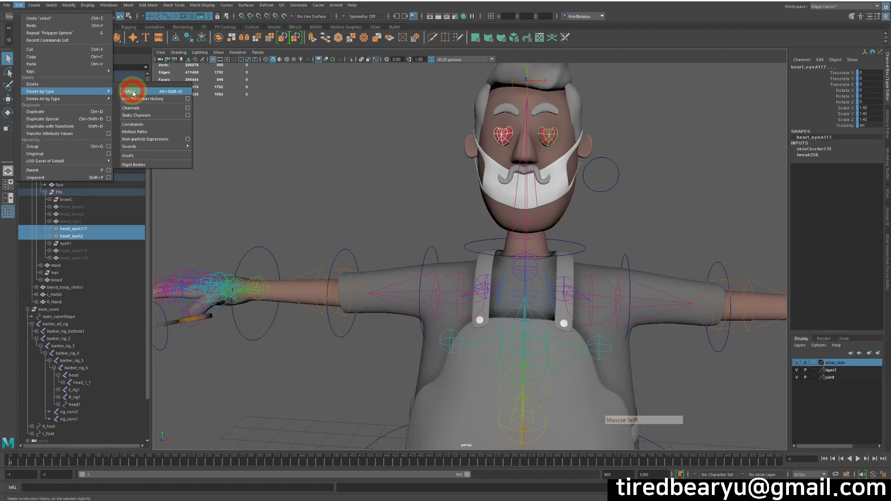
alt+drag(411, 196, 553, 223)
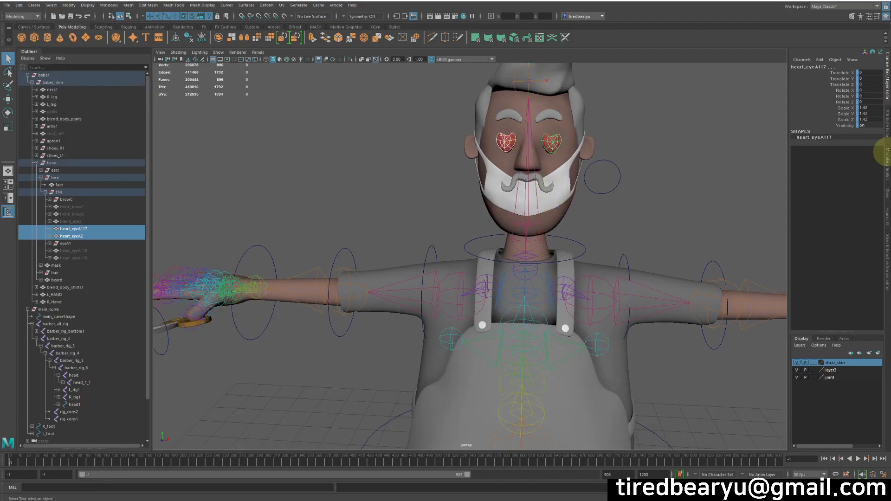
- Check the channels of heart_eyeA117 for any remaining inputs
click(733, 170)
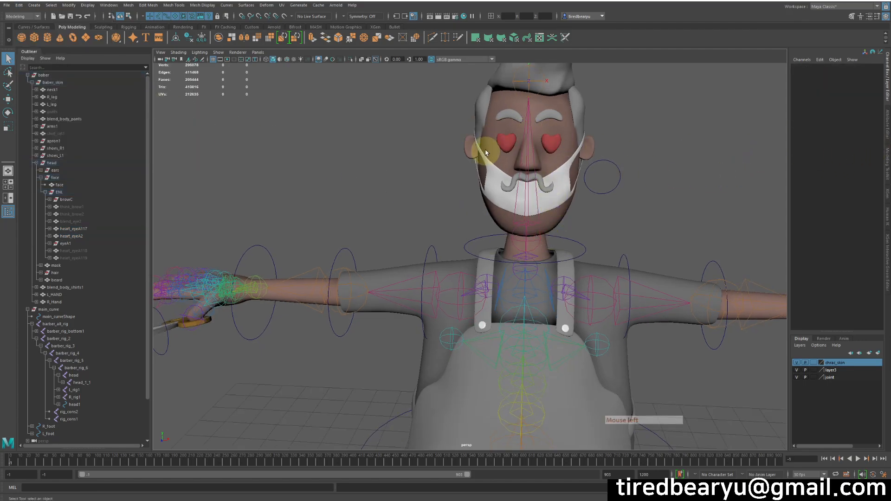
click(540, 146)
click(539, 147)
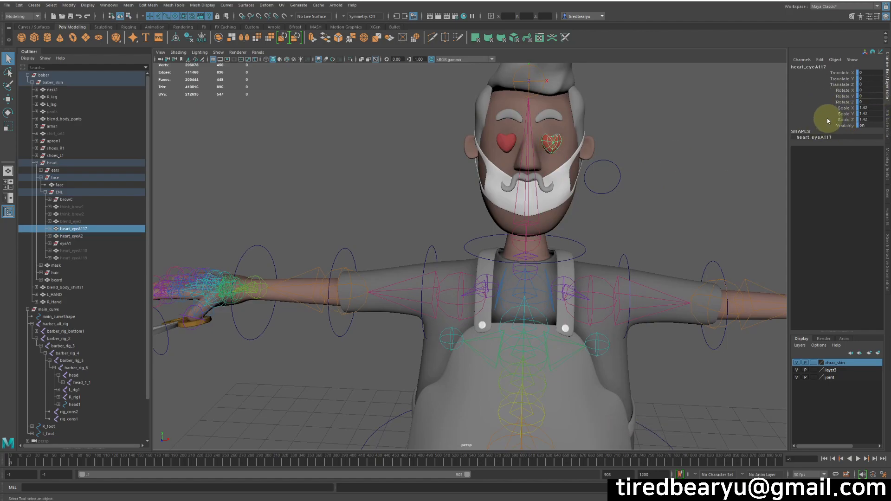
- Test-move the main_curve control to see how the heart eyes react, and undo each move
alt+right_drag(628, 242, 586, 274)
alt+middle_drag(586, 275, 583, 226)
drag(593, 343, 626, 385)
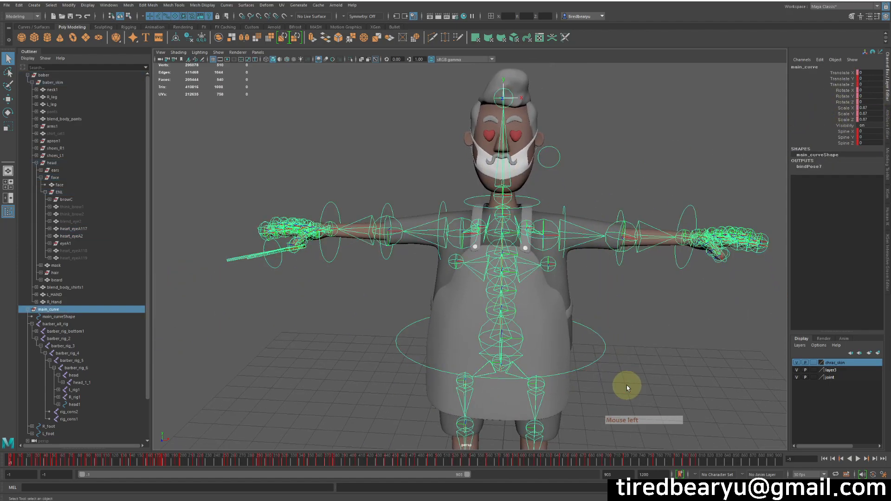
key(w)
middle_drag(626, 396, 596, 344)
key(z)
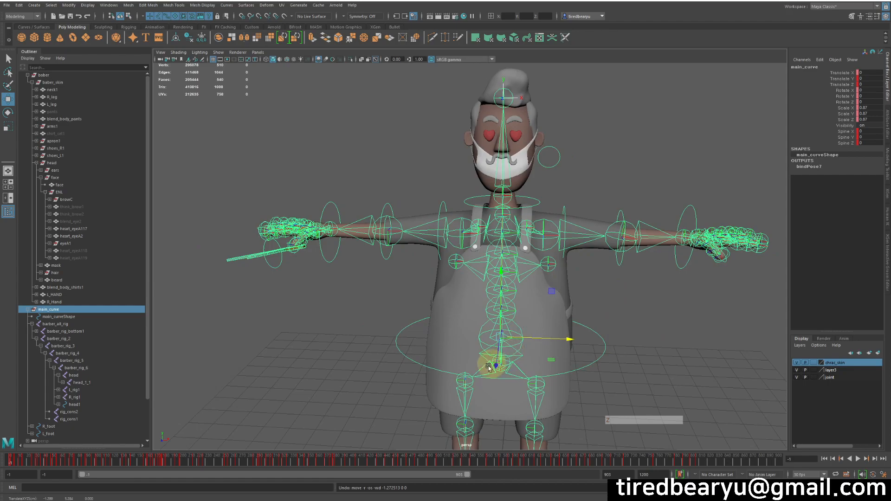
mouse_move(562, 340)
mouse_down()
mouse_move(614, 342)
mouse_move(509, 336)
mouse_move(570, 349)
mouse_up()
middle_drag(570, 349, 609, 375)
key(ctrl+z)
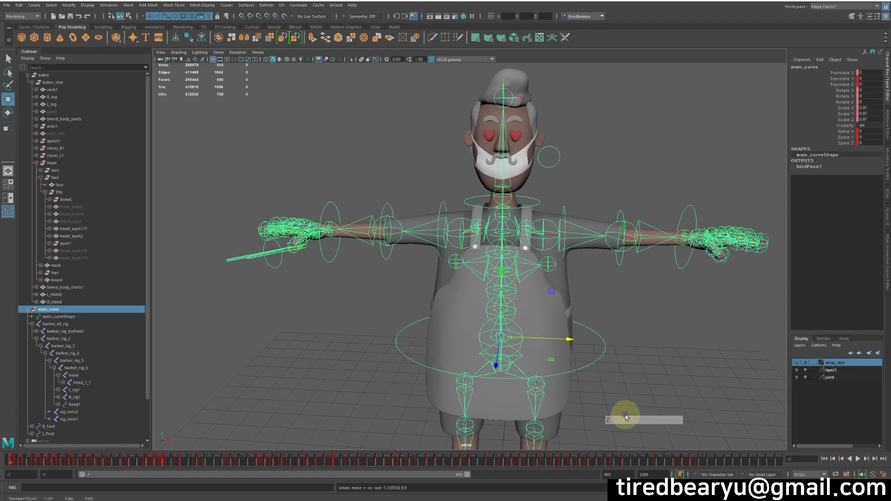
- Try parenting heart_eyeA2 to the head_1_1 joint
alt+drag(518, 163, 632, 155)
alt+middle_drag(632, 155, 492, 262)
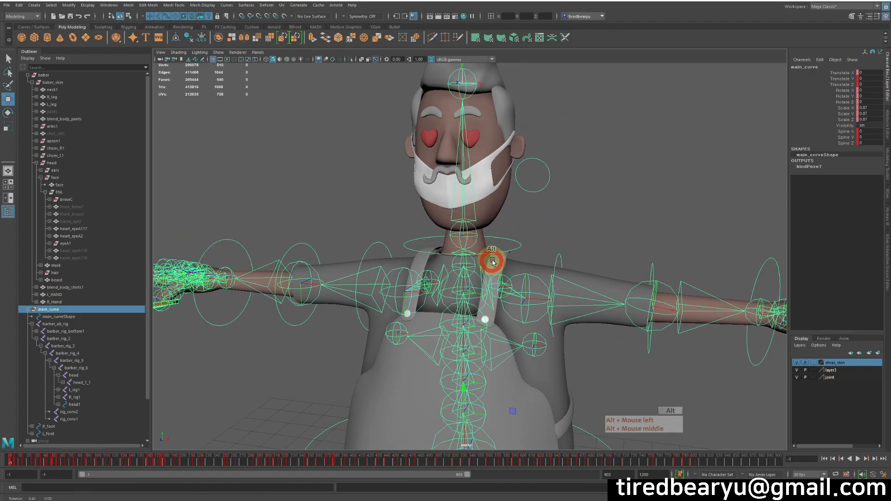
click(429, 136)
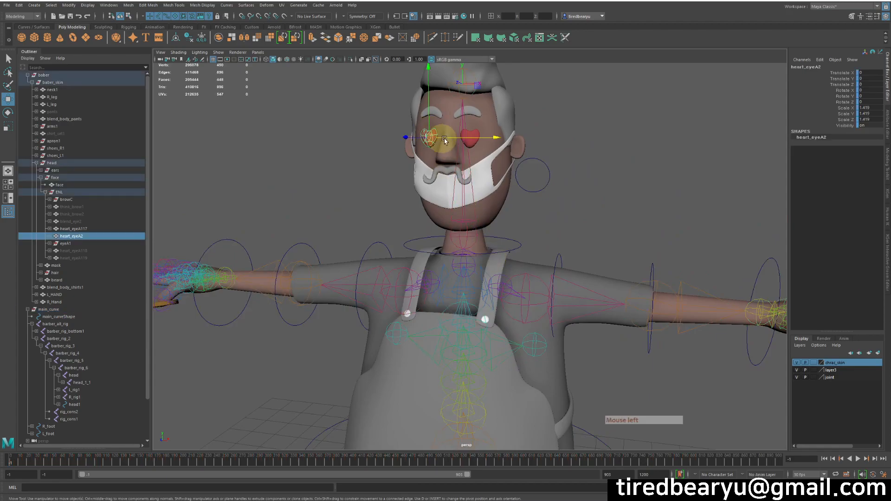
key(q)
click(469, 136)
alt+drag(469, 136, 455, 207)
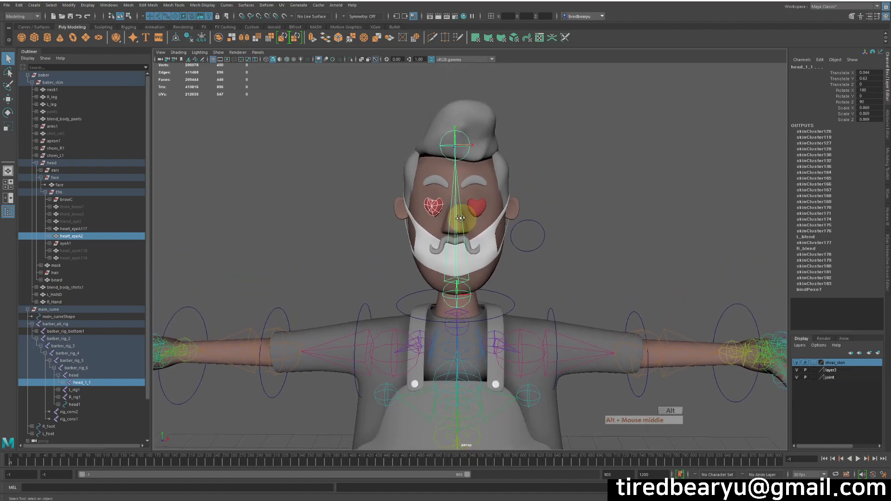
alt+middle_drag(455, 208, 452, 216)
alt+middle_drag(454, 219, 527, 249)
alt+right_drag(527, 249, 516, 294)
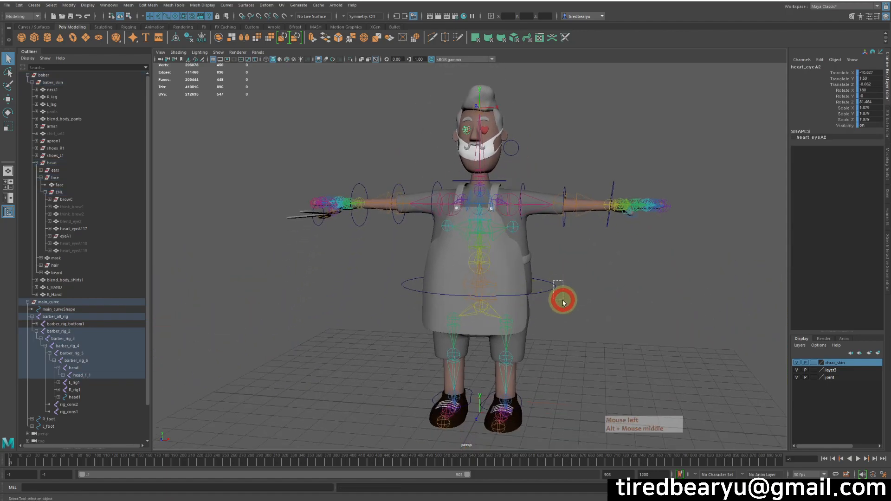
- Test-move the main_curve control with the parented heart eye, and undo both the move and the parenting
drag(553, 281, 562, 302)
key(w)
middle_drag(544, 332, 461, 342)
key(ctrl+z)
key(ctrl+z)
key(ctrl+z)
key(ctrl+z)
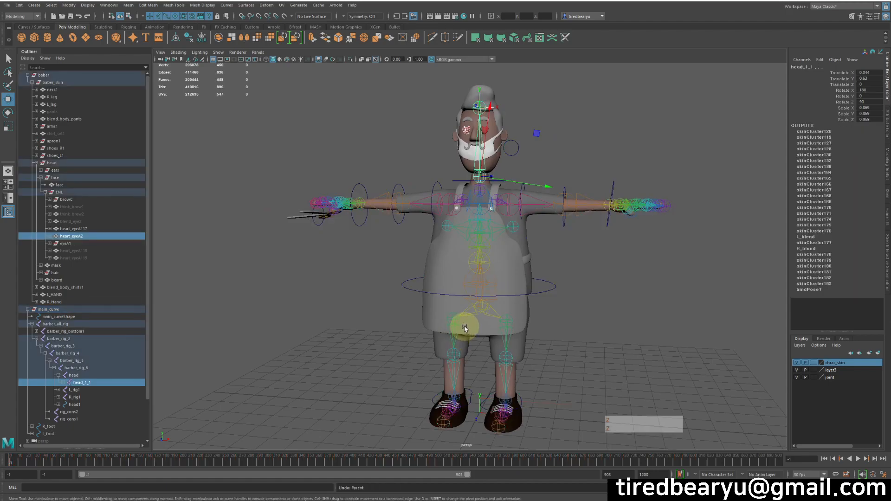
- Compare the channels of heart_eyeA2 with those of the head group
click(89, 236)
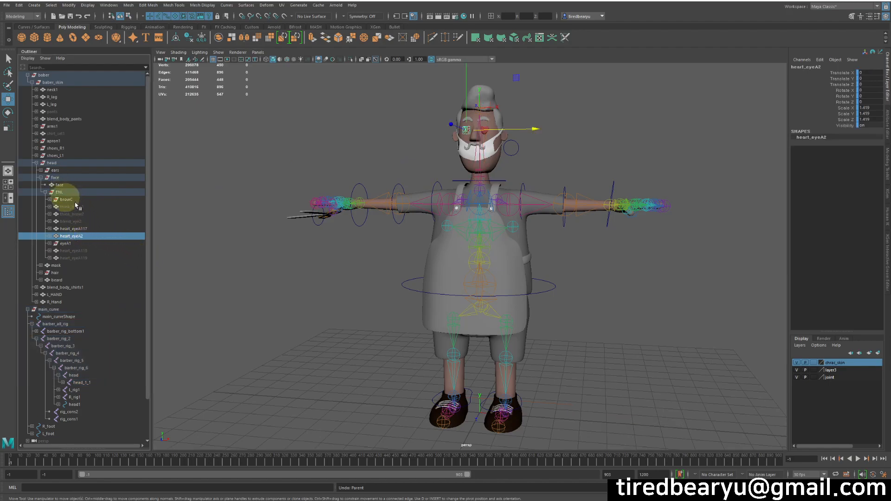
click(56, 162)
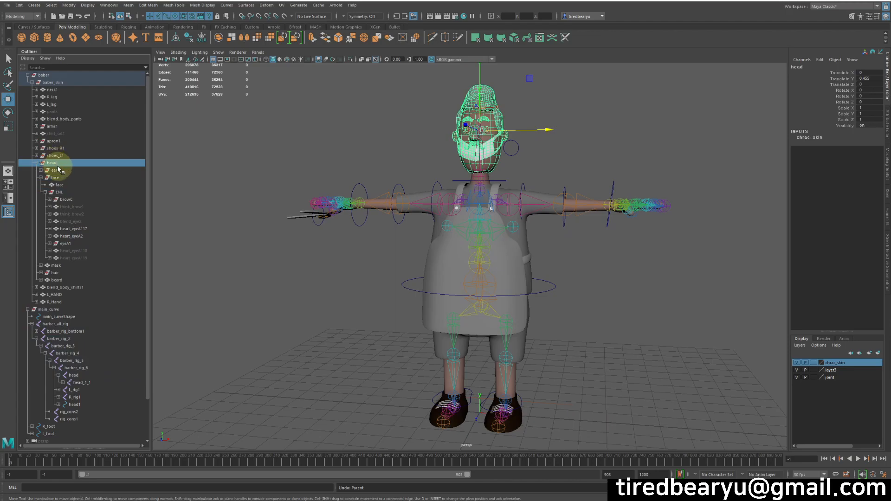
click(57, 170)
click(81, 236)
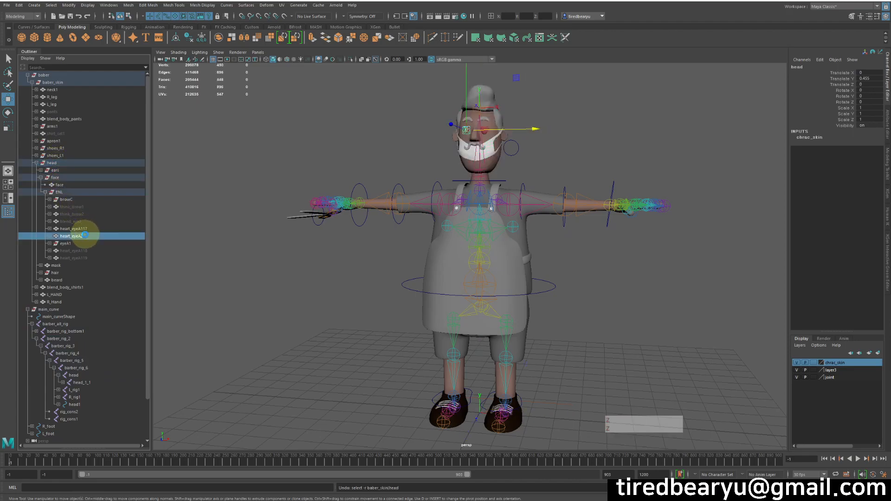
key(z)
- Switch between heart_eyeA117 and heart_eyeA2 to compare their keyed transform channels
click(83, 244)
click(89, 235)
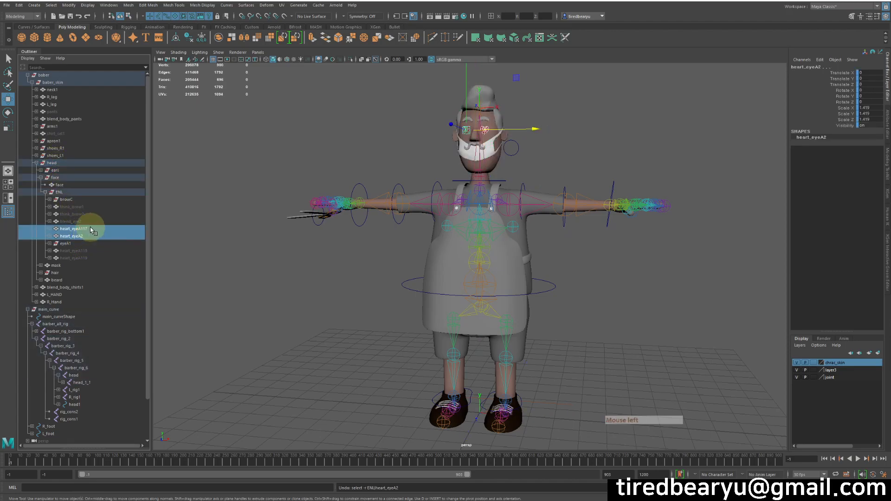
click(91, 228)
click(90, 236)
click(92, 229)
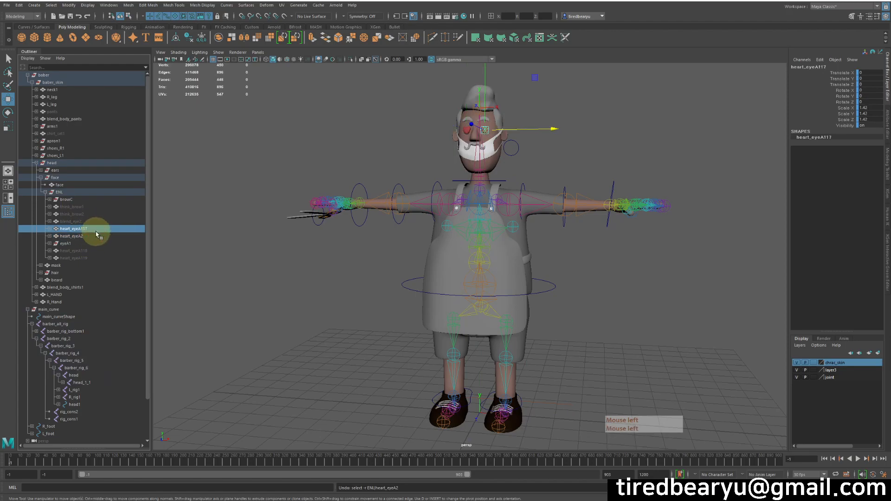
click(96, 235)
click(95, 228)
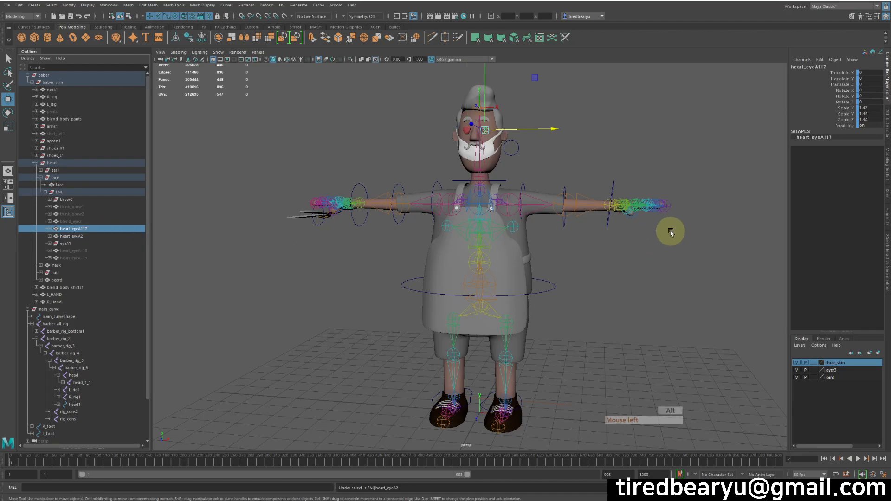
- Select both heart eyes, highlight their Translate and Rotate channels, and open the Graph Editor
shift+click(77, 236)
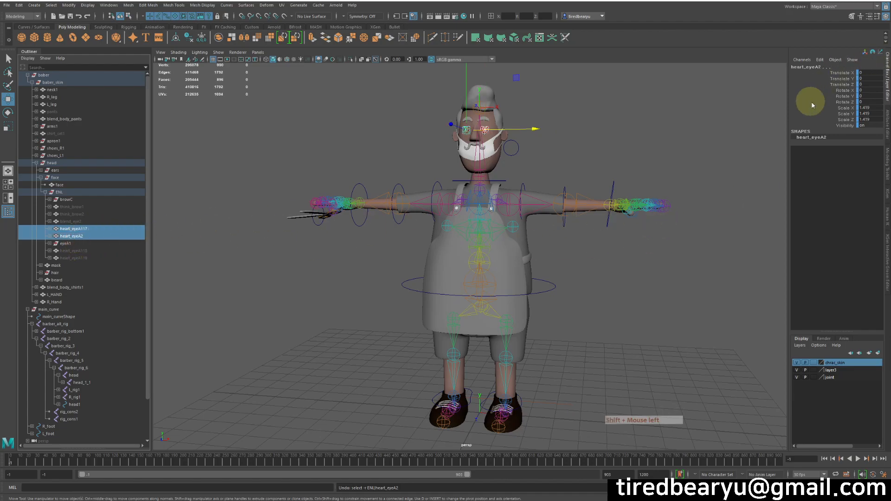
alt+right_drag(557, 163, 796, 170)
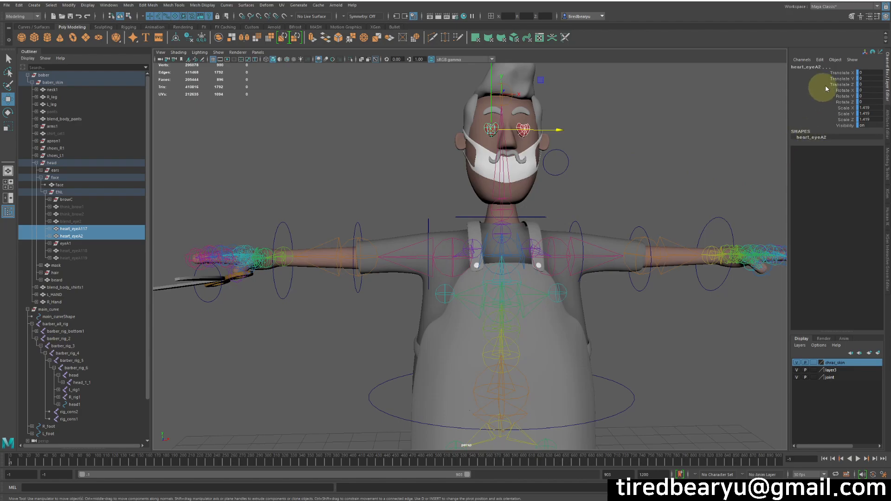
drag(843, 72, 842, 102)
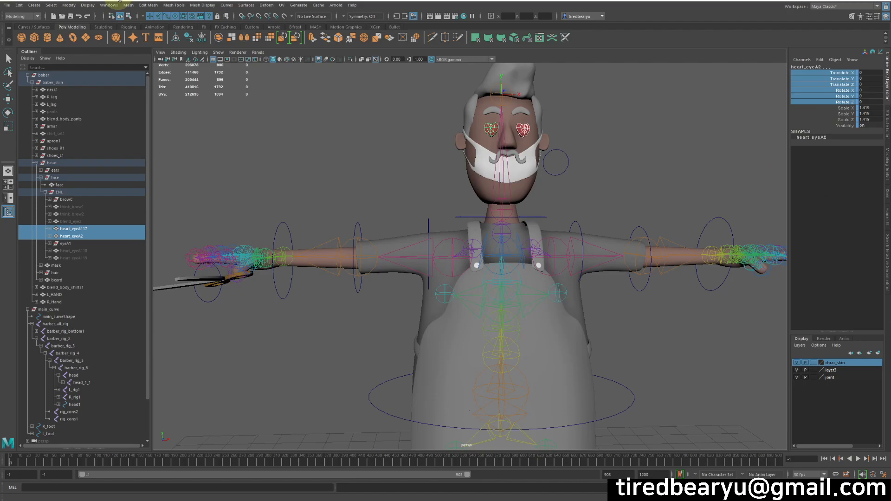
click(111, 5)
mouse_move(139, 36)
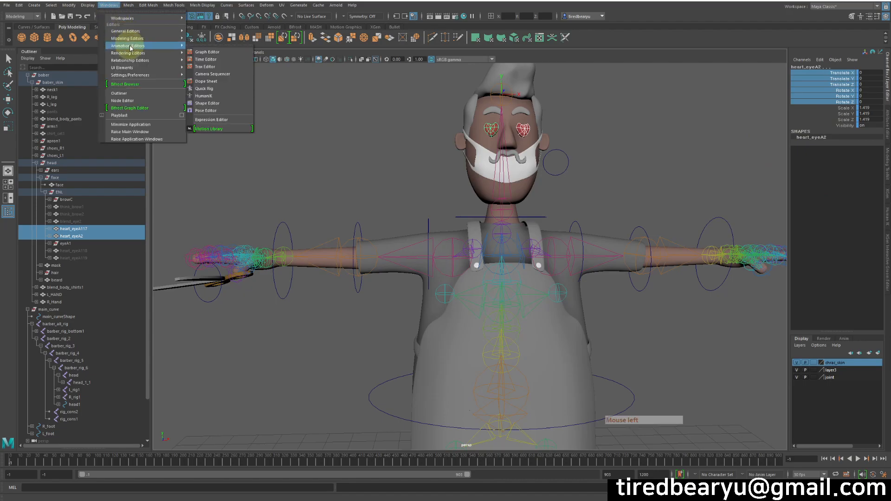
click(218, 56)
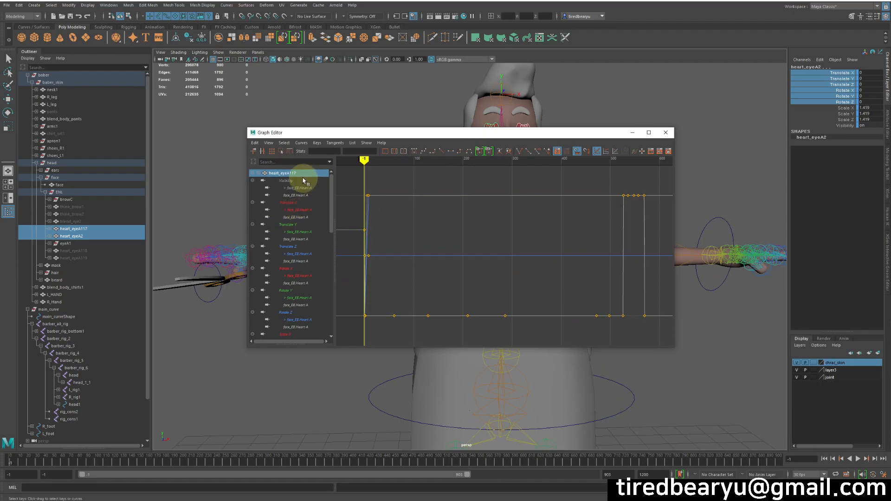
- Inspect heart_eyeA117's animation curves, isolating the Translate X channel and the keys on its first Heart A curve
click(301, 174)
click(307, 177)
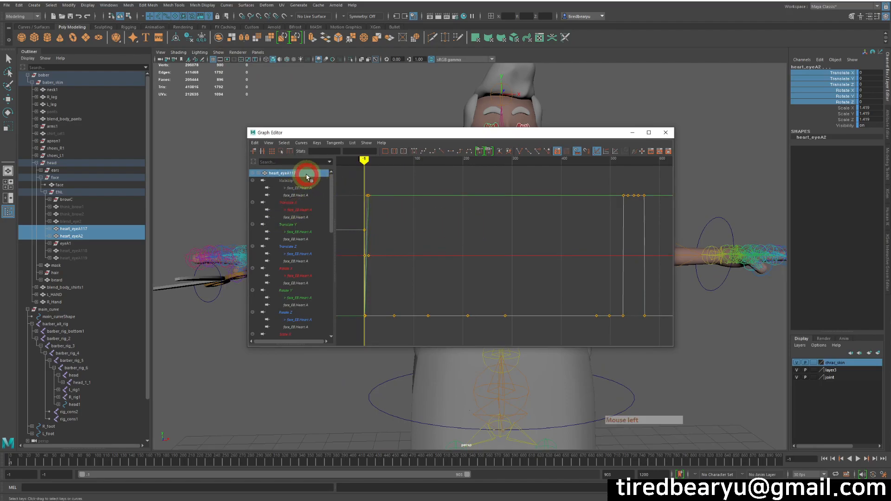
click(300, 182)
click(297, 202)
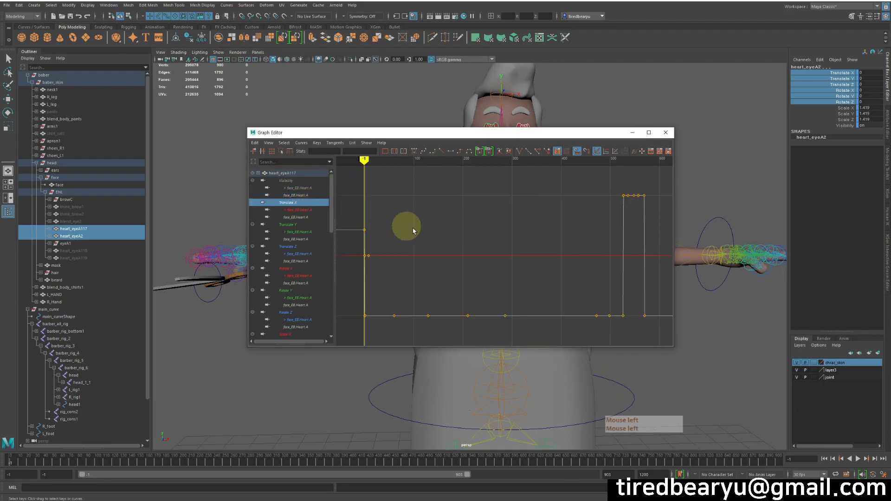
scroll(418, 232, down, 2)
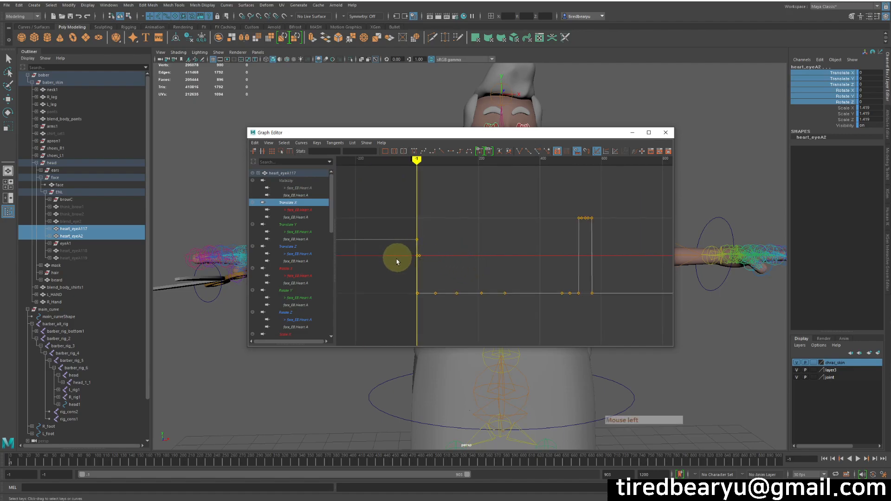
click(473, 321)
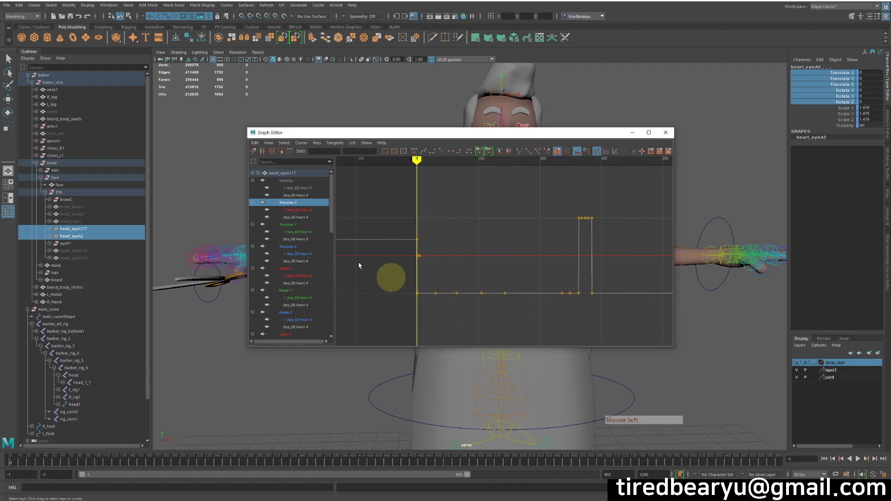
click(309, 210)
drag(383, 237, 473, 309)
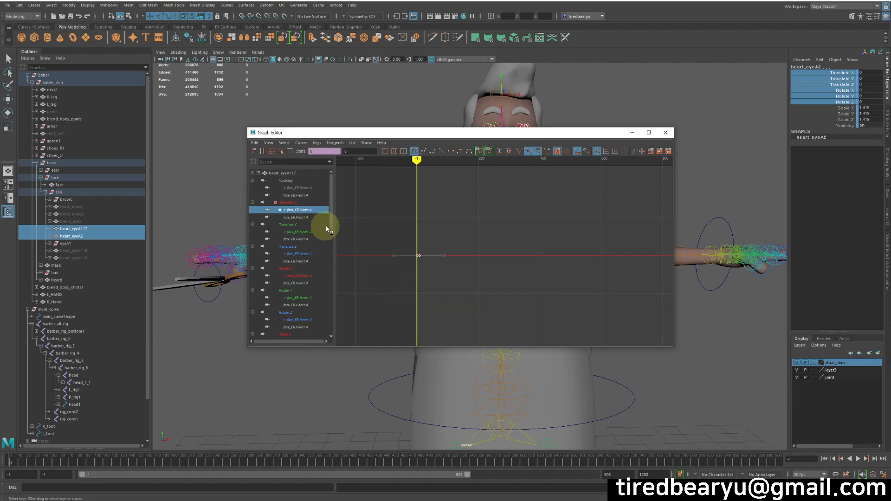
- Frame the Translate Z curves of heart_eyeA117 and examine their keys around the start frame
click(290, 247)
click(290, 247)
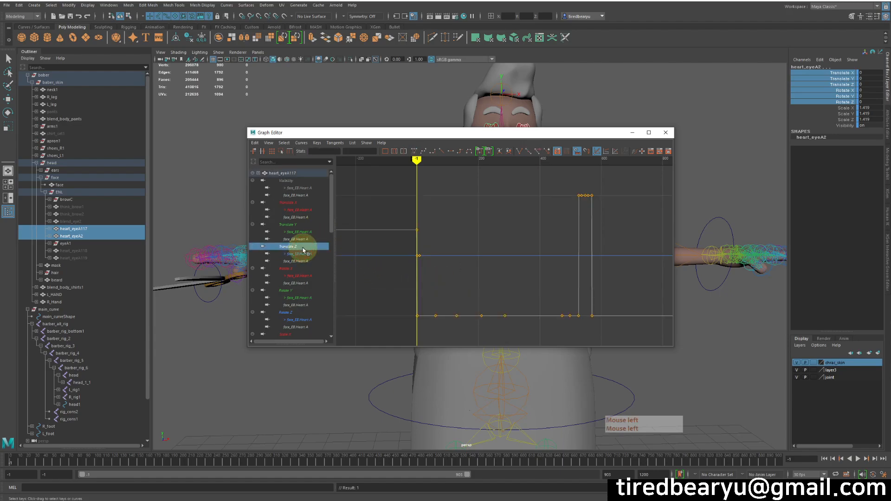
key(f)
click(469, 252)
alt+middle_drag(405, 282, 463, 278)
drag(395, 185, 441, 199)
click(427, 297)
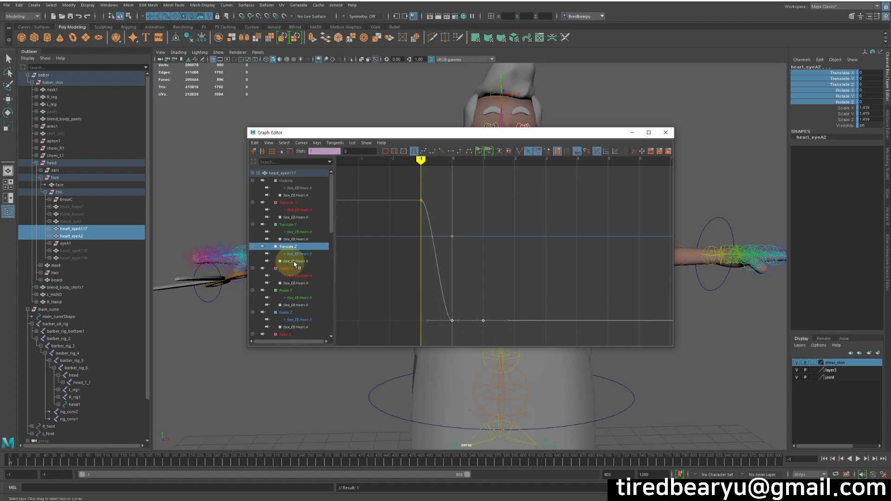
- Compare heart_eyeA117's Translate Z Heart A curve with its Scale Z curves, and close the Graph Editor
click(308, 255)
scroll(318, 305, down, 3)
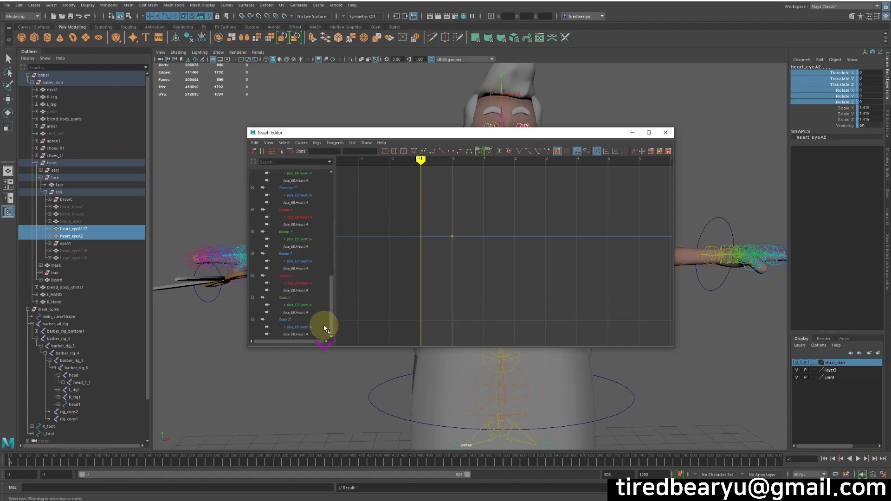
click(299, 319)
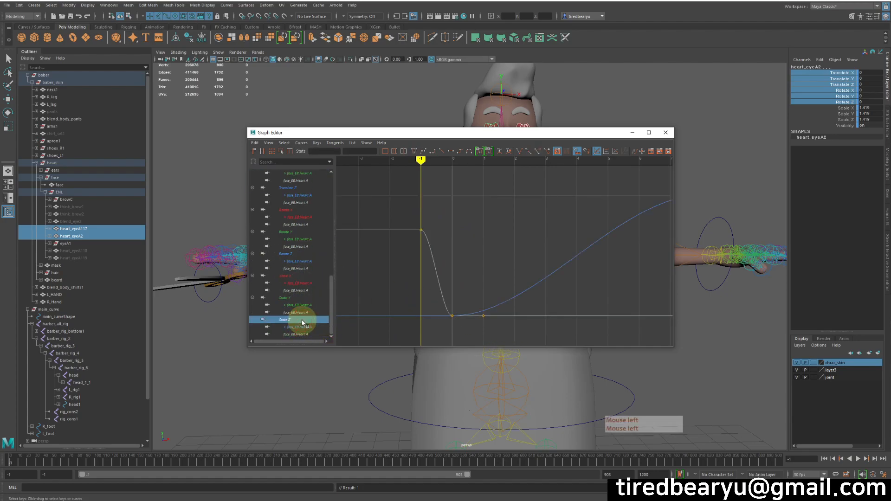
alt+right_drag(448, 247, 433, 235)
click(636, 258)
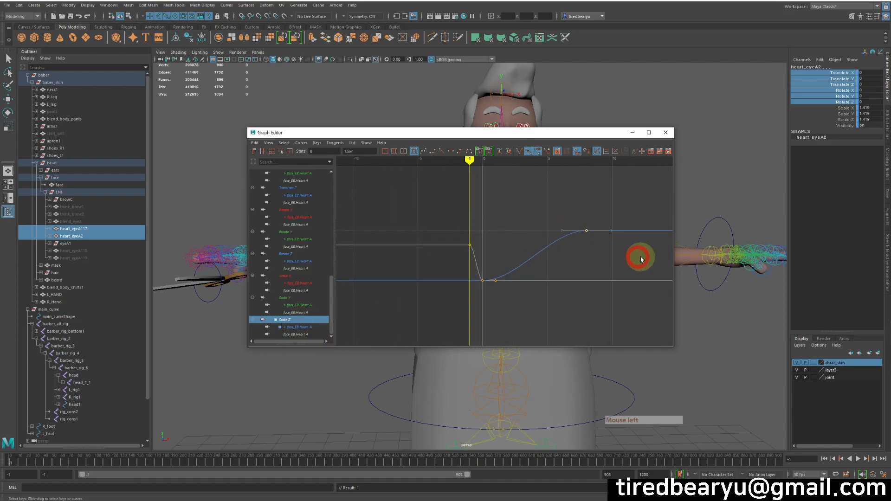
click(665, 132)
- Select the face_EB control, test its Heart A attribute, and undo the change
alt+right_drag(656, 149, 633, 205)
alt+drag(632, 204, 508, 201)
click(503, 216)
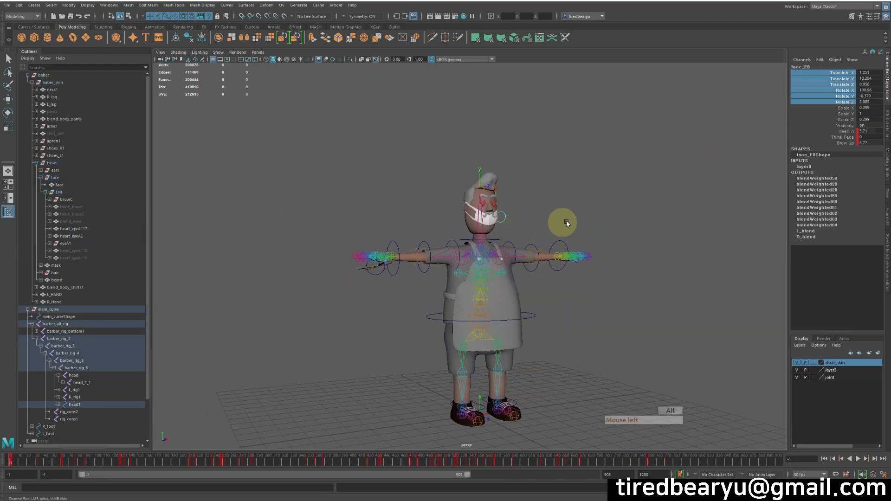
scroll(732, 154, up, 5)
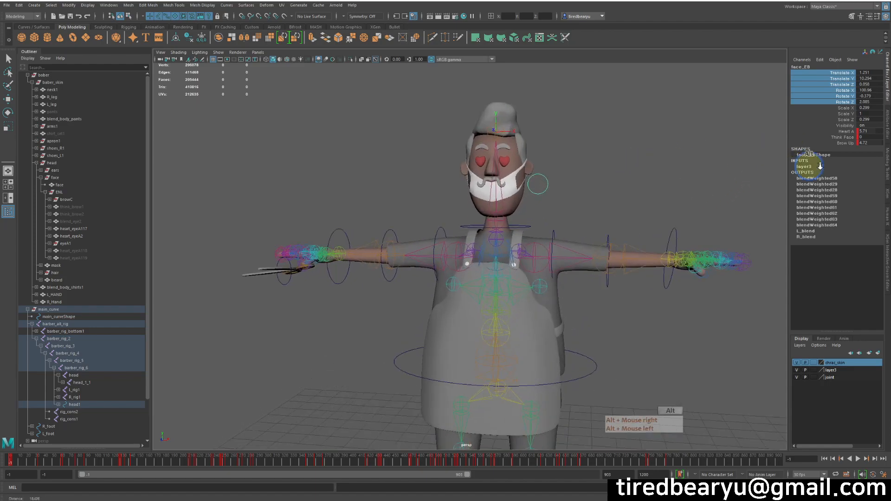
click(844, 132)
middle_drag(587, 168, 594, 168)
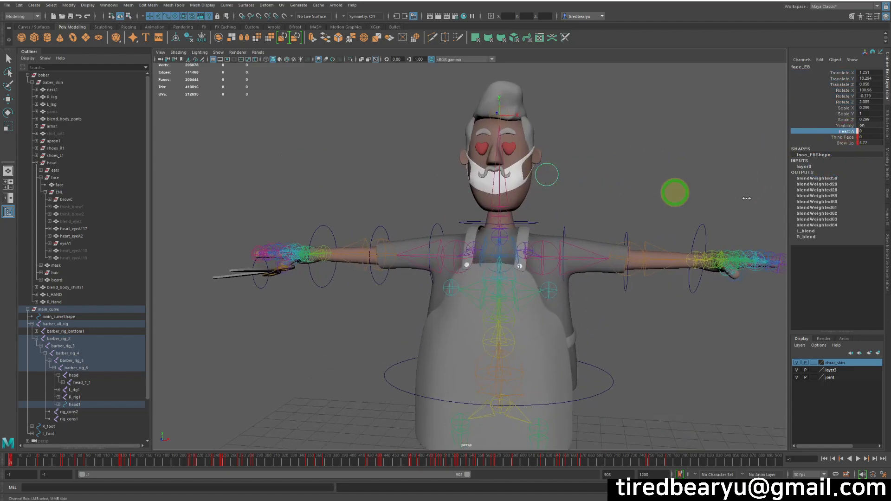
key(ctrl+z)
- Test the Brow Up attribute of the face_EB control and undo the change
click(835, 137)
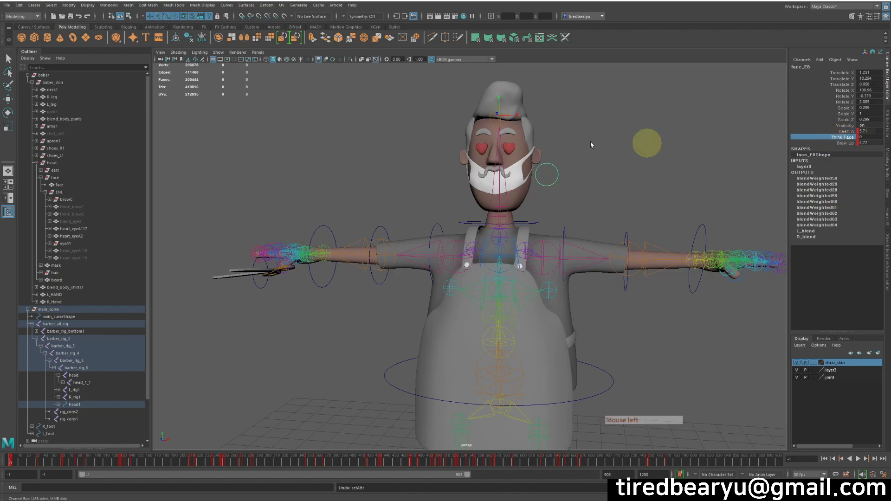
click(844, 143)
middle_drag(585, 153, 833, 150)
key(z)
middle_drag(763, 162, 817, 134)
alt+drag(561, 198, 583, 193)
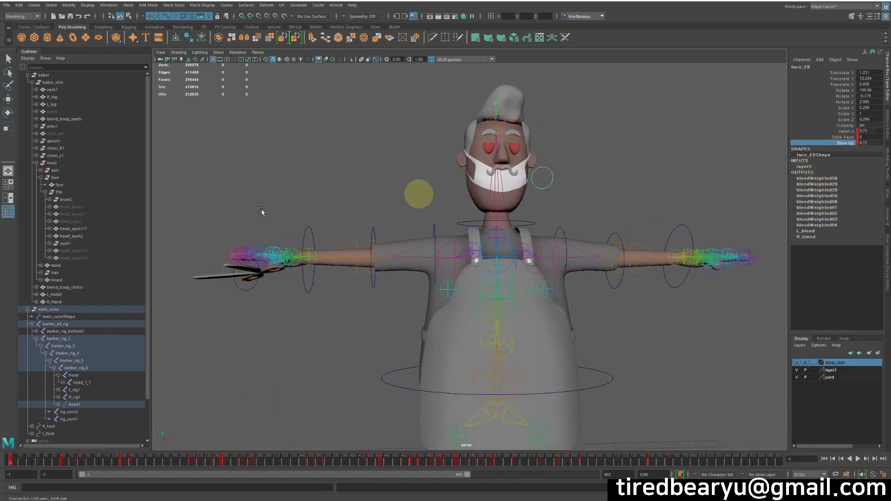
- Group heart_eyeA117 and heart_eyeA2 together and parent the group to the head_1_1 joint
click(90, 229)
ctrl+click(87, 236)
key(w)
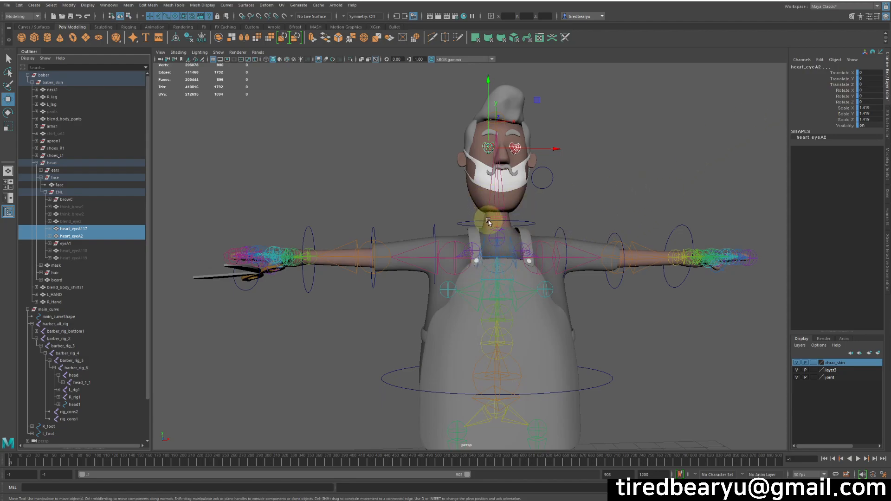
alt+drag(592, 214, 571, 235)
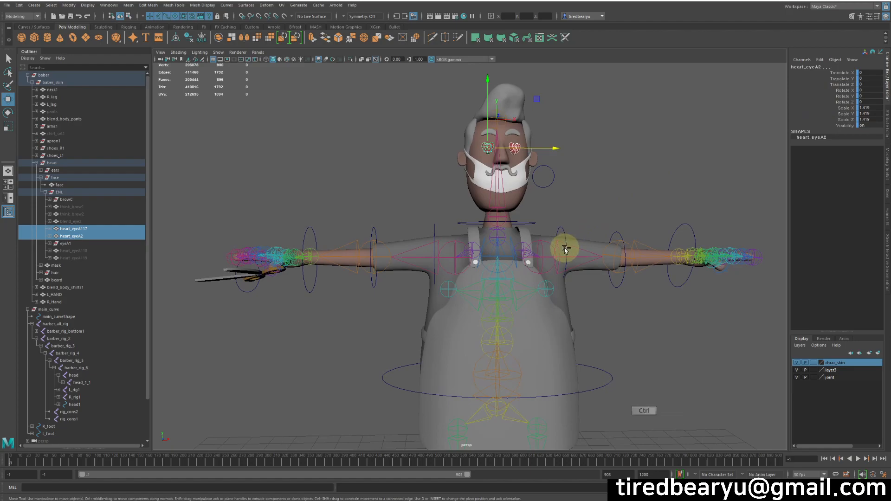
key(ctrl+g)
alt+drag(528, 200, 480, 180)
shift+click(503, 190)
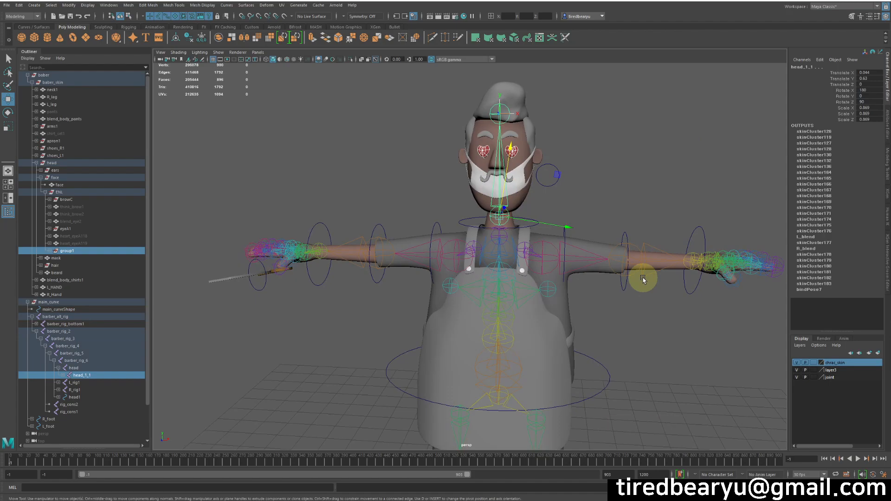
key(p)
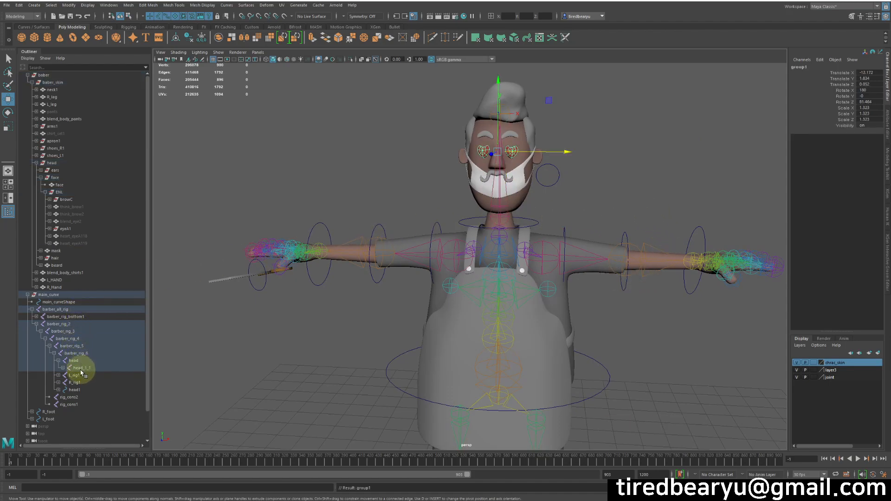
- Expand the head_1_1 joint's hierarchy and select group1 to check its transform channels
click(63, 367)
click(77, 388)
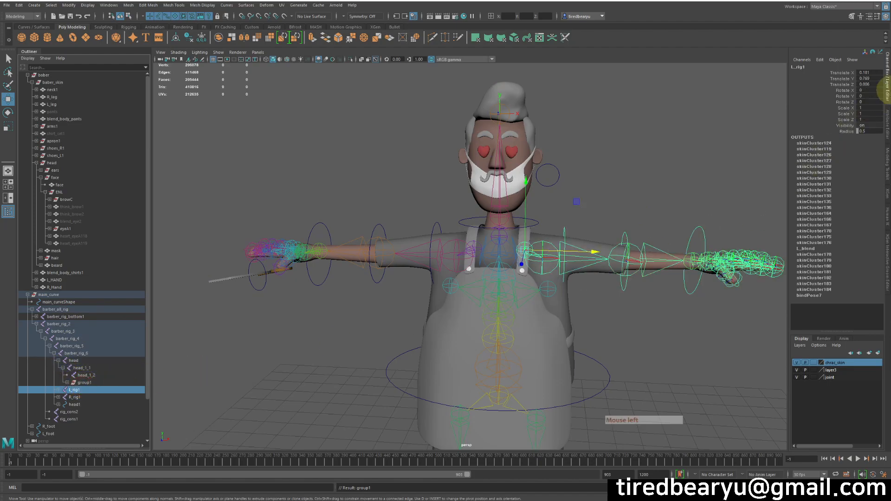
click(84, 382)
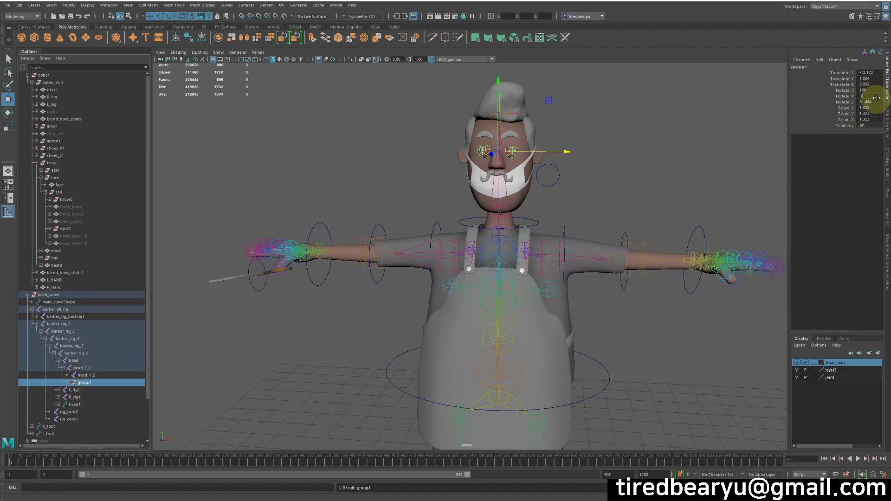
- Test-move the main_curve control to check whether the grouped heart eyes follow, and undo the move
alt+right_drag(504, 280, 389, 263)
alt+middle_drag(580, 296, 575, 283)
click(540, 315)
mouse_move(615, 359)
middle_down()
mouse_move(687, 358)
mouse_move(576, 373)
mouse_move(576, 380)
mouse_move(615, 355)
middle_up()
key(z)
- Test-rotate the head_1_1 joint to check the grouped heart eyes, and undo the rotation
click(480, 201)
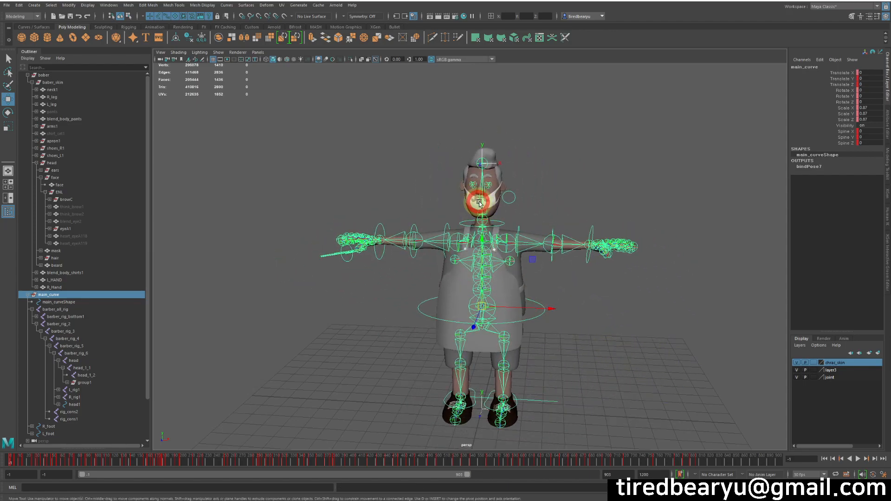
key(e)
drag(492, 193, 495, 219)
key(z)
alt+right_drag(481, 234, 586, 213)
alt+middle_drag(586, 214, 597, 302)
- Inspect heart_eyeA117 from several angles and display its detailed transform attributes
key(q)
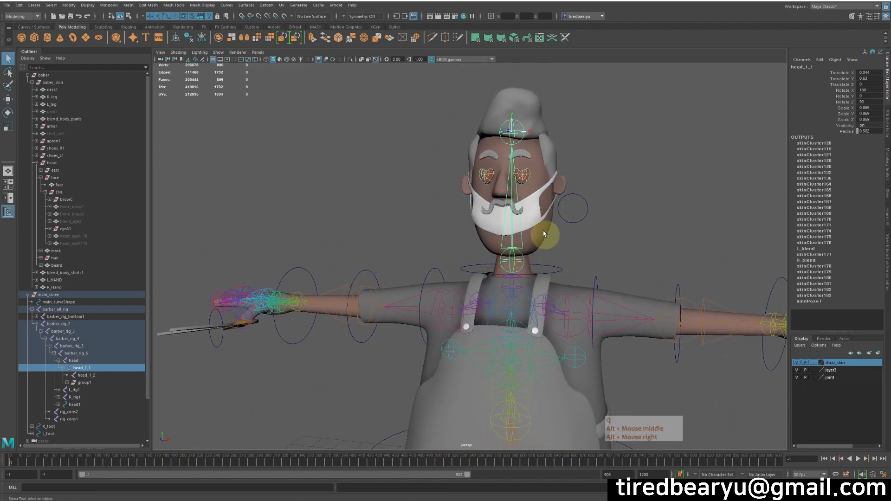
click(533, 179)
alt+drag(592, 255, 637, 260)
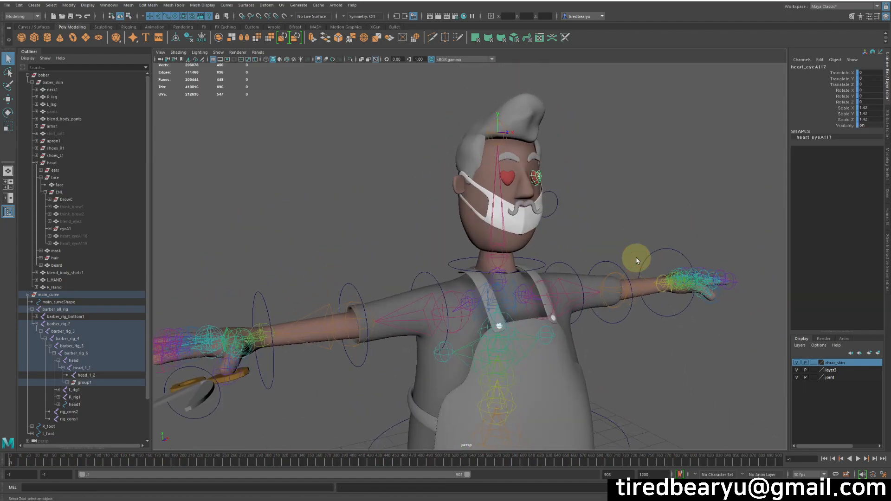
alt+drag(637, 260, 585, 220)
click(612, 219)
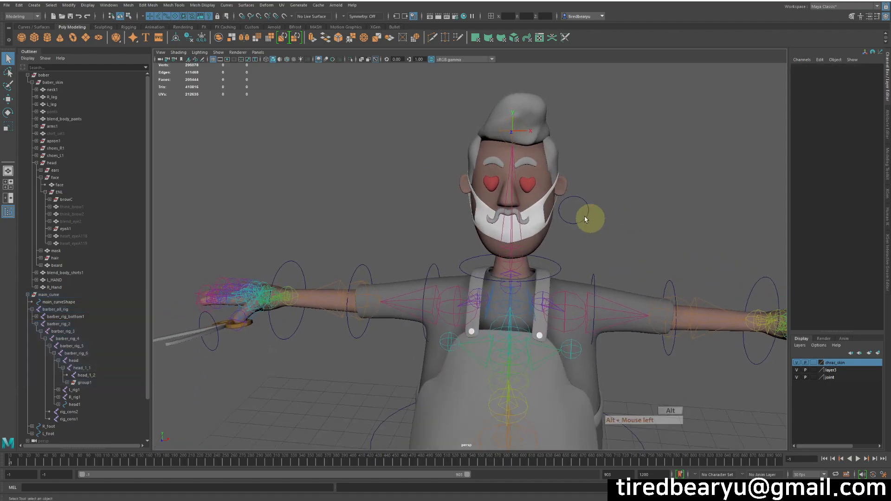
click(527, 185)
key(ctrl+a)
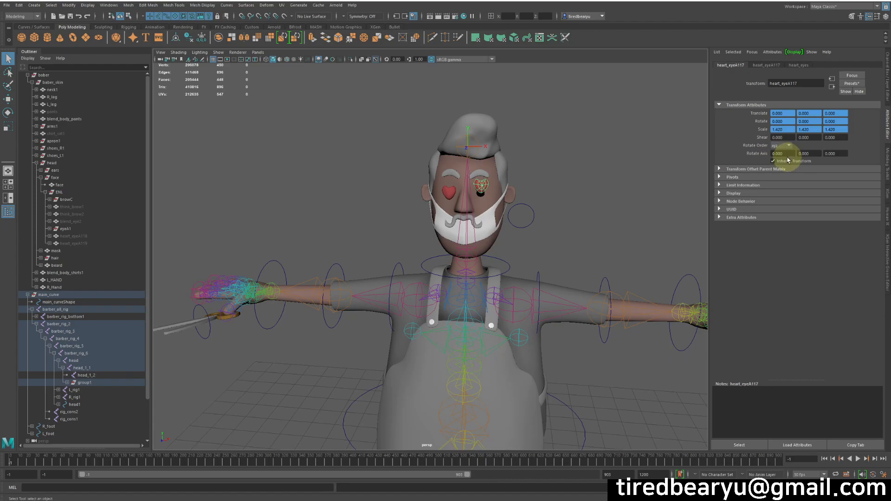
- Rotate the head_1_1 joint again to test heart_eyeA117's attachment to the face, and undo the rotation
alt+drag(541, 272, 548, 201)
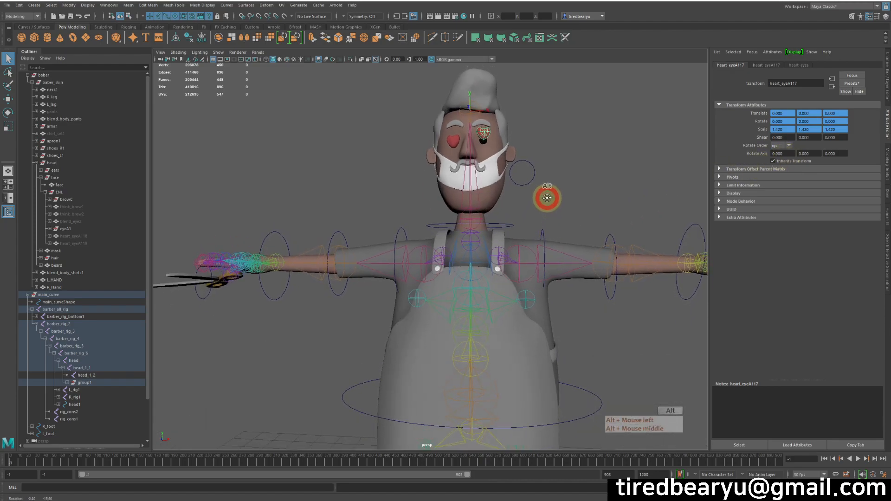
alt+right_drag(518, 277, 433, 261)
drag(436, 220, 453, 193)
key(e)
key(z)
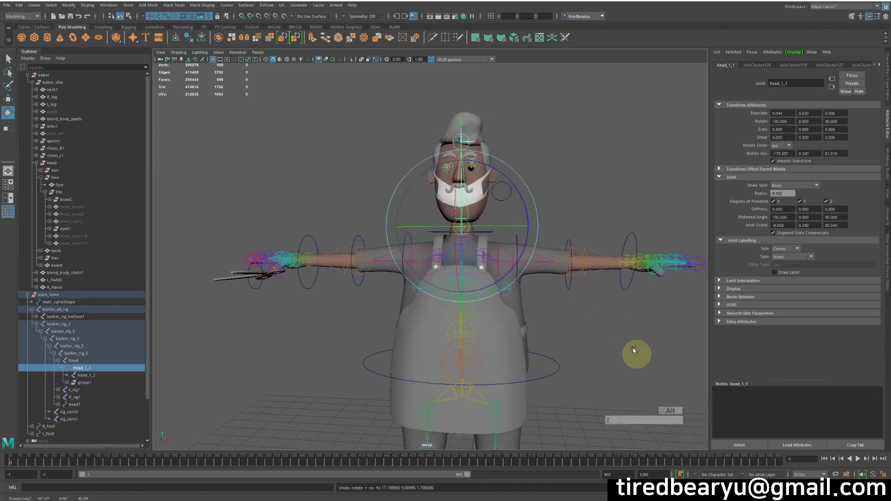
- Test-rotate the main_curve control to check the heart eyes with the whole body, and undo the rotation
alt+right_drag(636, 358, 580, 329)
alt+middle_drag(580, 330, 529, 305)
alt+right_drag(530, 304, 494, 307)
drag(494, 307, 530, 333)
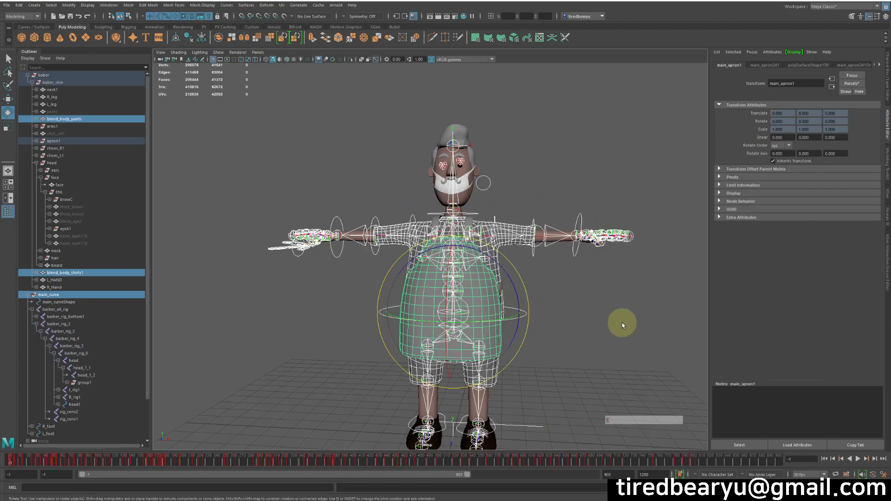
click(524, 304)
key(e)
drag(498, 291, 509, 314)
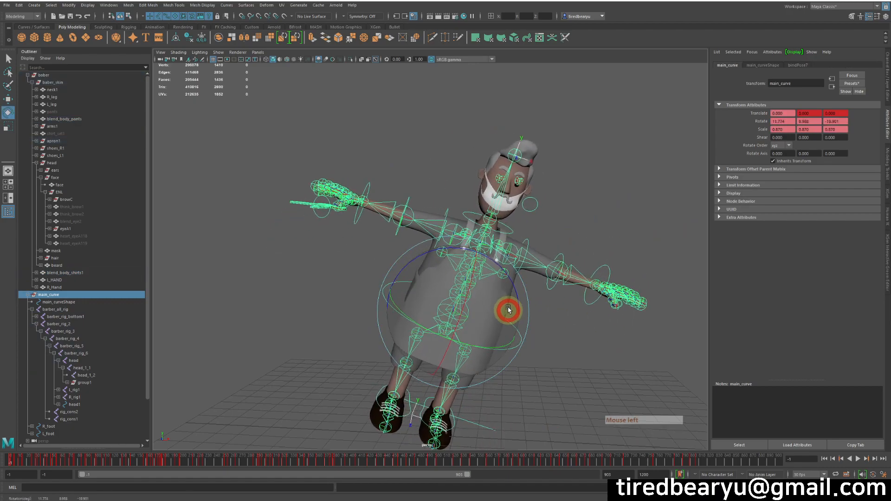
key(ctrl+z)
- Scrub the animation to frame 547 and examine the heart eyes on the posed head
click(56, 462)
drag(61, 466, 477, 499)
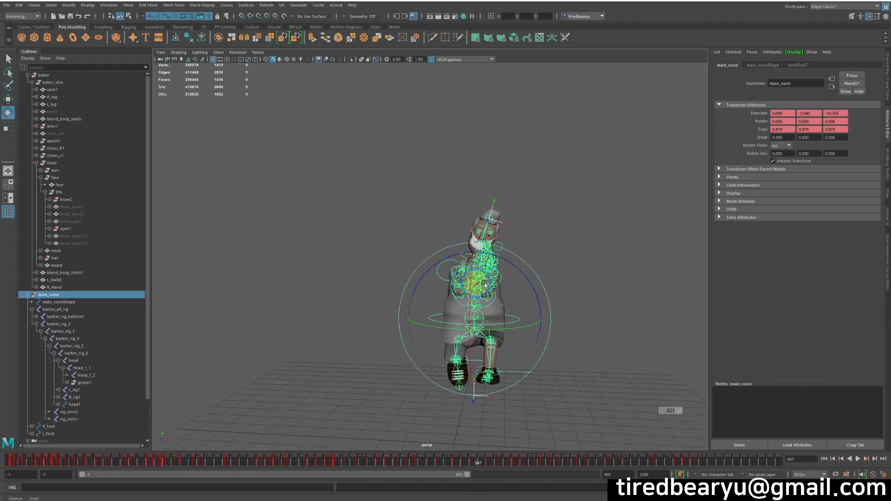
alt+right_drag(469, 283, 759, 309)
click(640, 282)
alt+drag(638, 283, 587, 285)
click(588, 286)
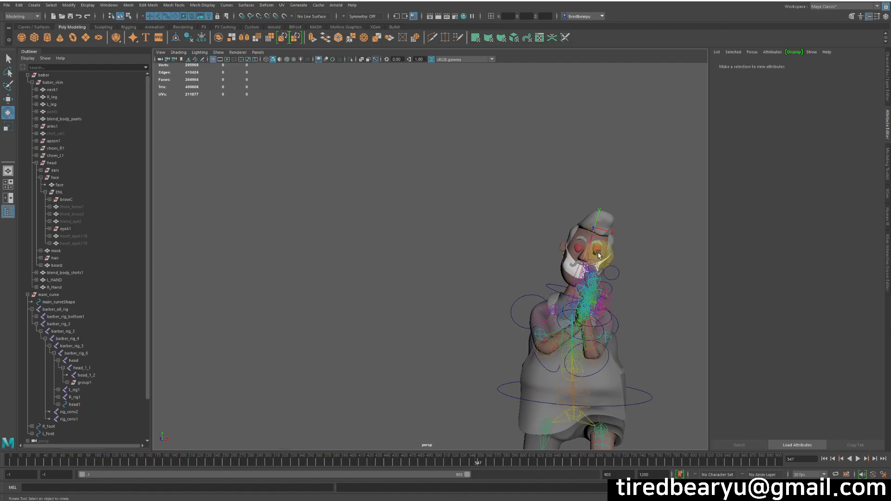
- Scrub further through the animation, return to the start, and examine heart_eyeA117 up close on the face
key(f)
alt+right_drag(577, 418, 378, 315)
drag(477, 463, 818, 474)
key(alt+shift+v)
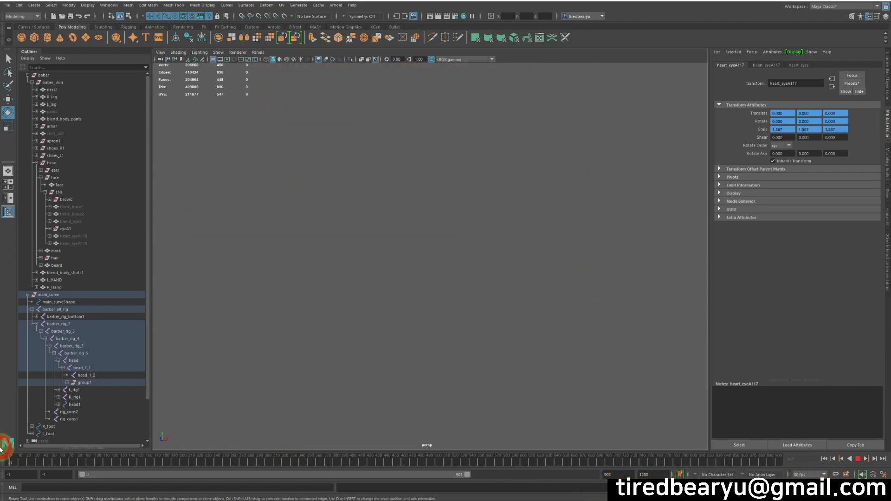
key(f)
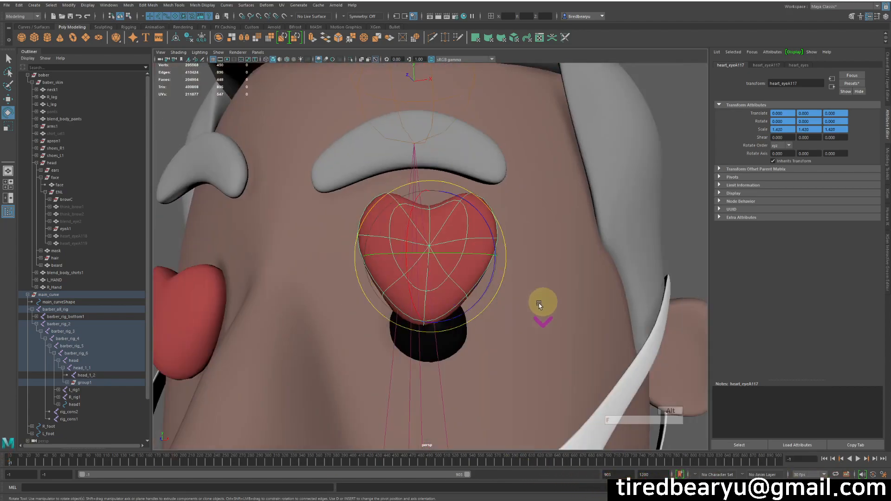
scroll(538, 305, down, 6)
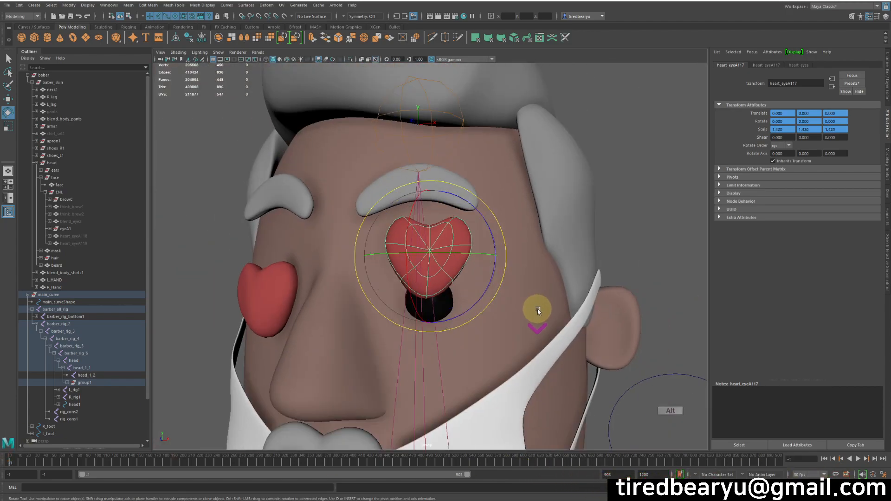
- Examine the transform, offset parent matrix, tessellation, pivot and rotation limit attributes of heart_eyeA2
shift+click(325, 250)
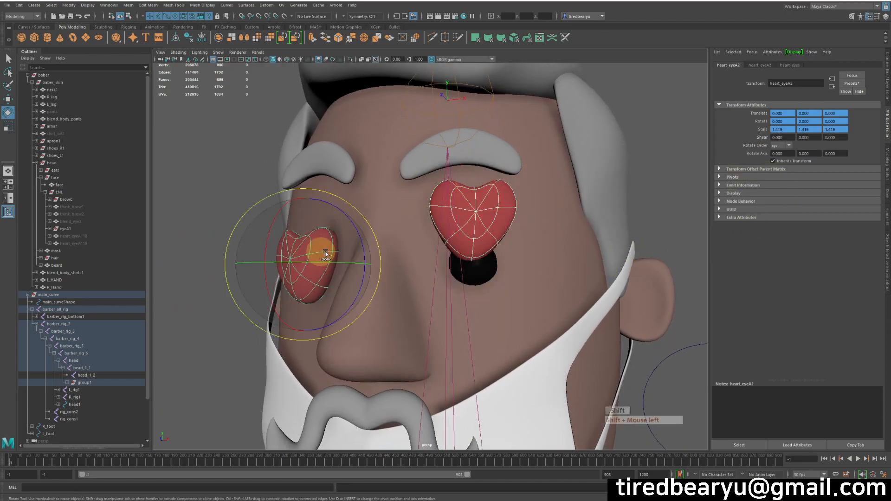
click(754, 169)
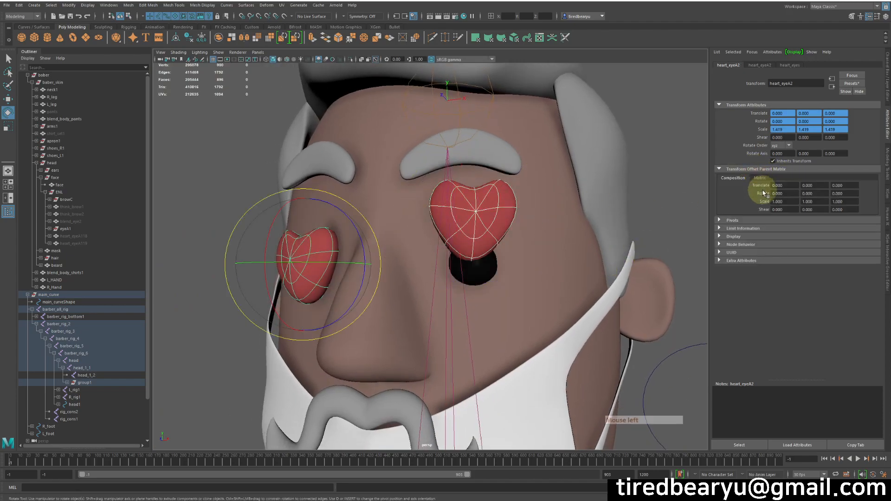
click(761, 65)
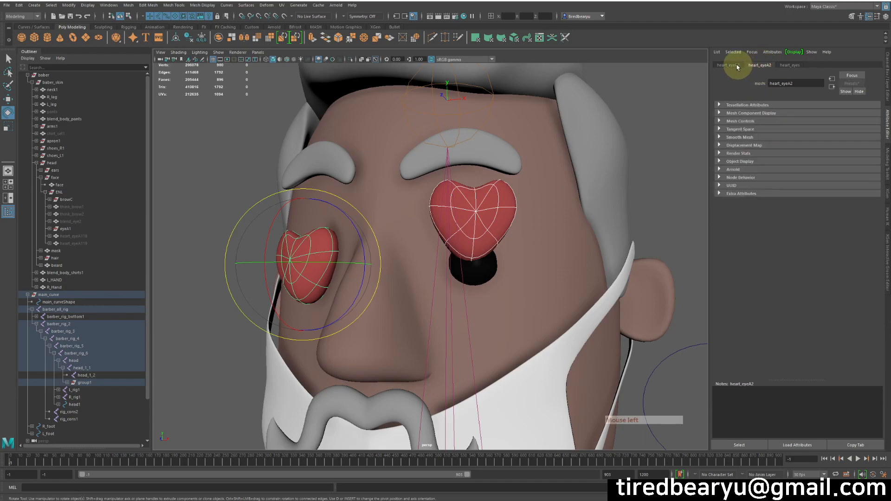
click(743, 104)
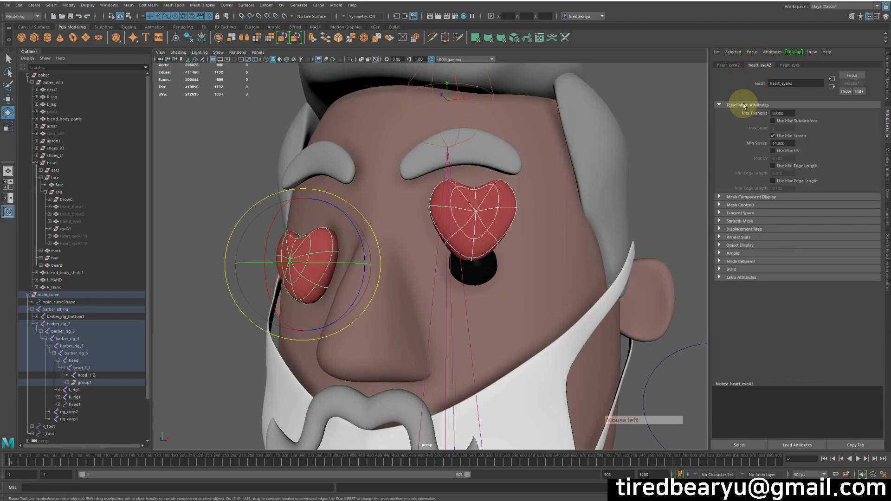
click(728, 65)
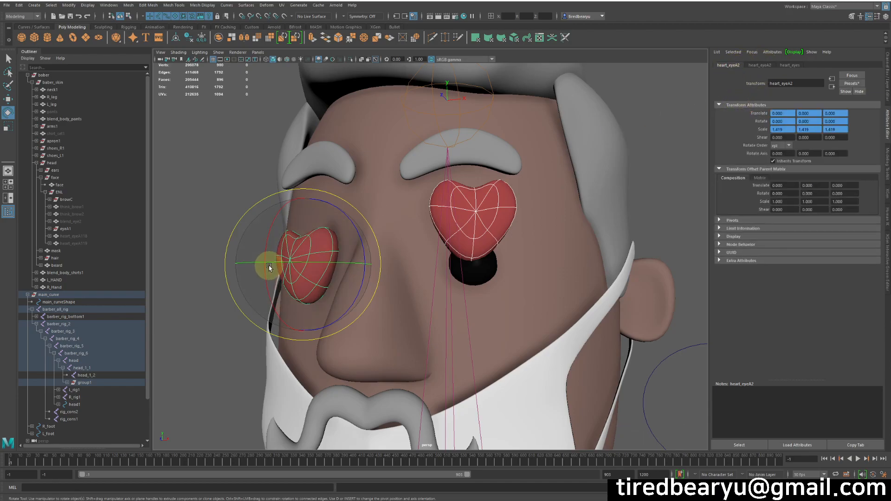
key(q)
click(289, 254)
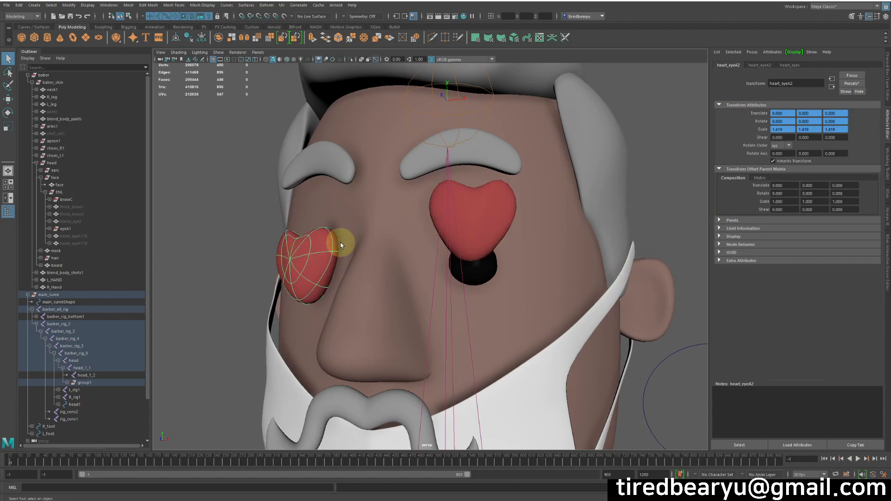
click(733, 220)
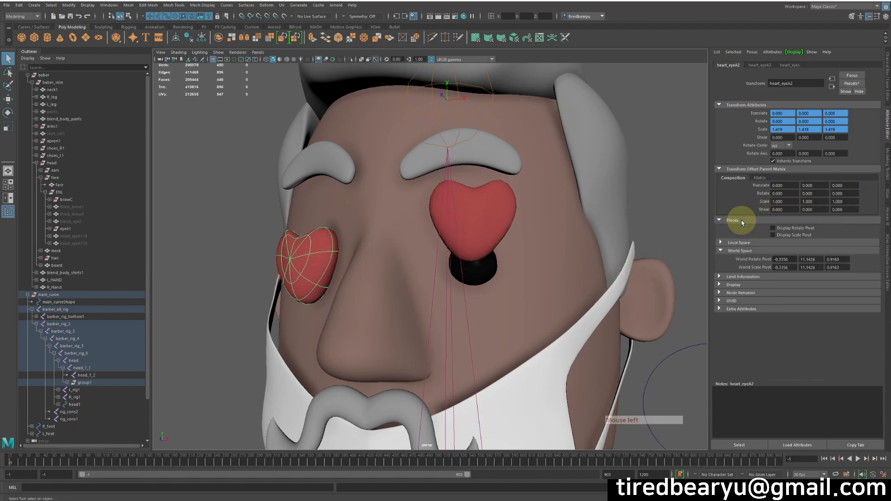
click(743, 277)
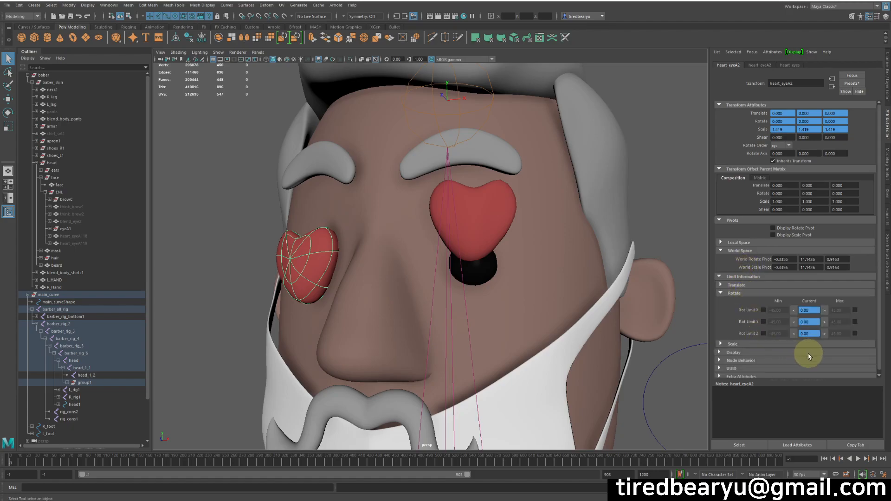
click(750, 287)
click(750, 287)
- Compare the transform, pivot and display attributes of heart_eyeA117 with those of heart_eyeA2
click(492, 223)
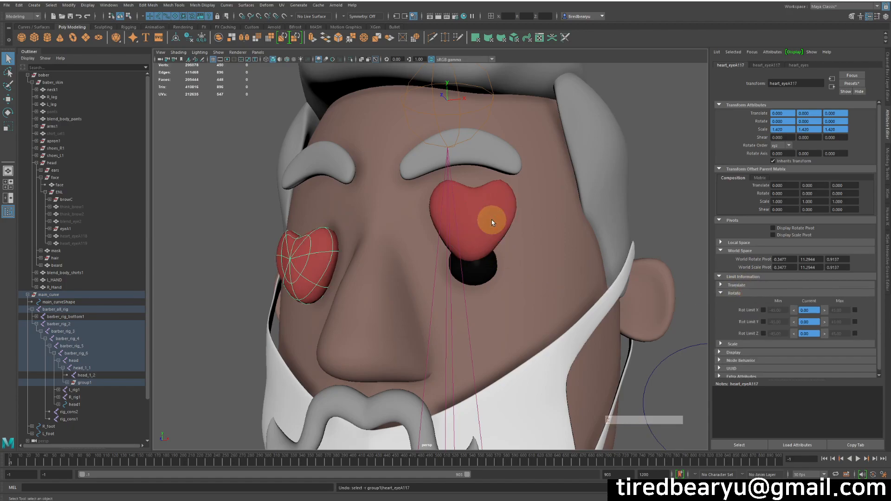
click(493, 222)
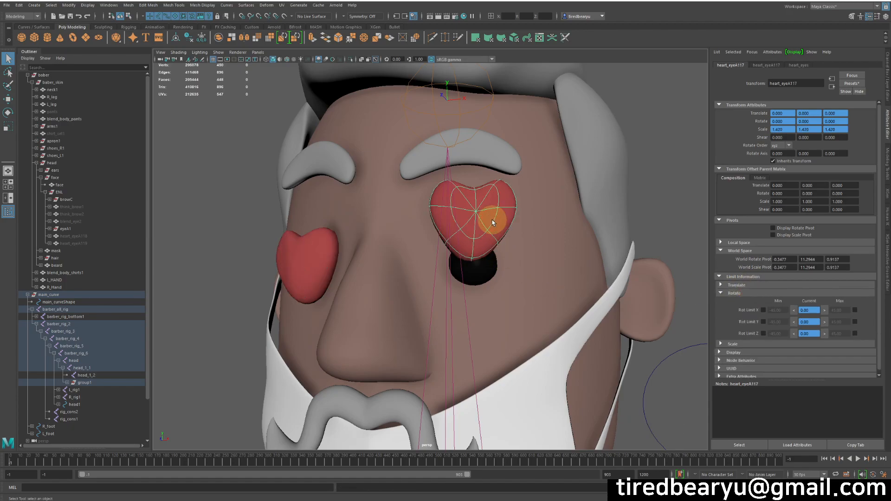
key(z)
click(493, 222)
key(z)
click(492, 223)
key(z)
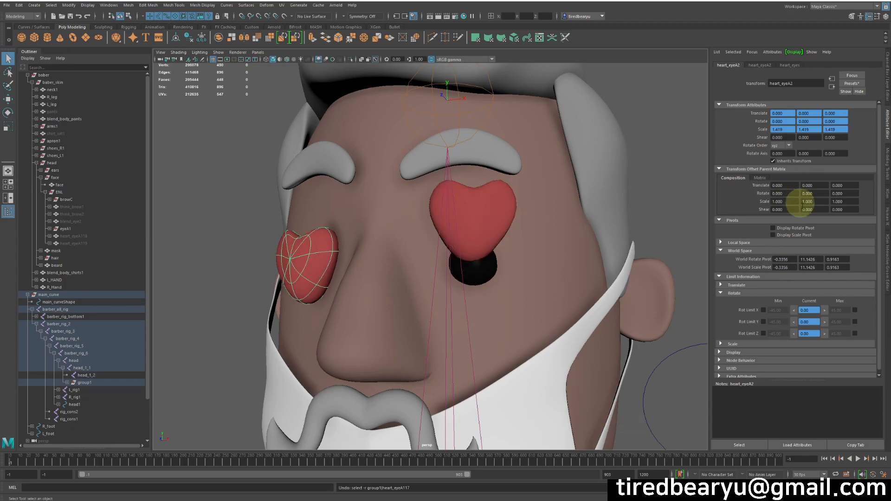
click(734, 348)
scroll(801, 235, down, 3)
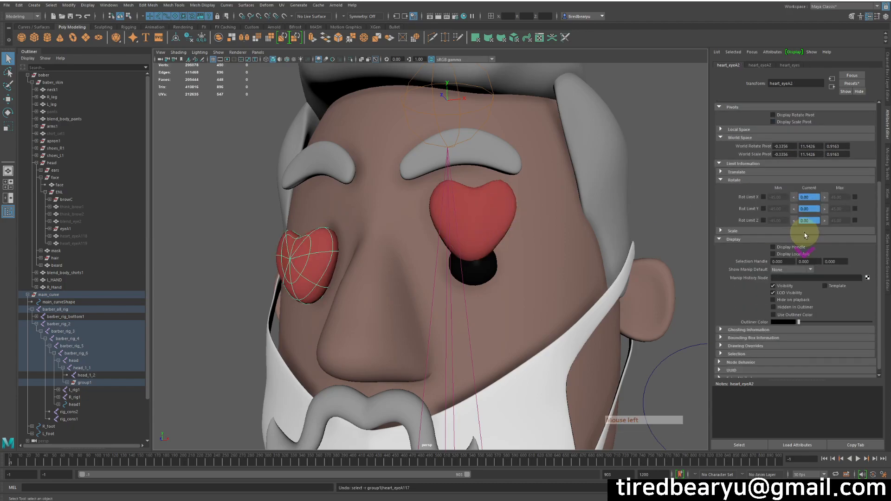
click(480, 218)
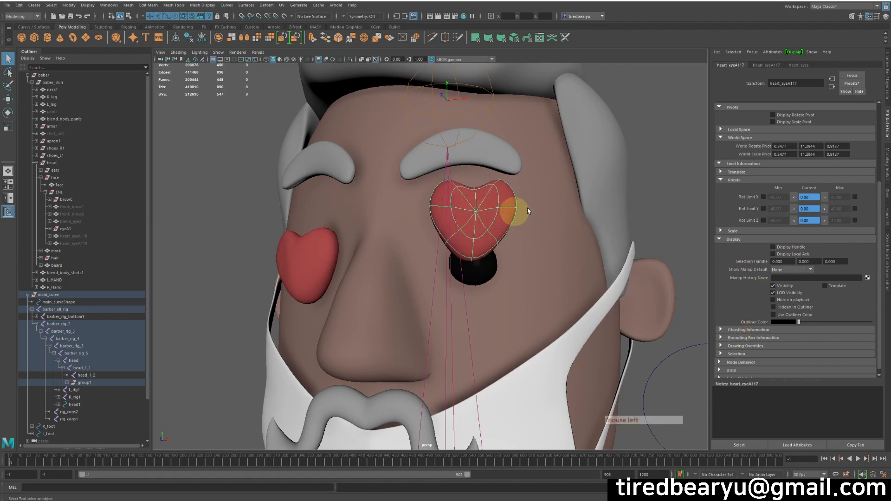
scroll(798, 193, up, 2)
scroll(798, 193, up, 2)
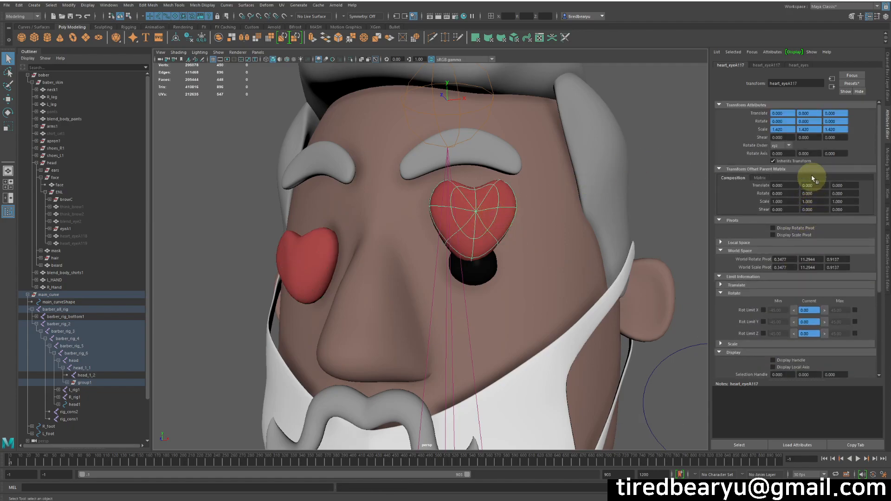
- Try moving heart_eyeA117 down to a Translate Y of about -0.127 over the eye socket, and undo the move
key(w)
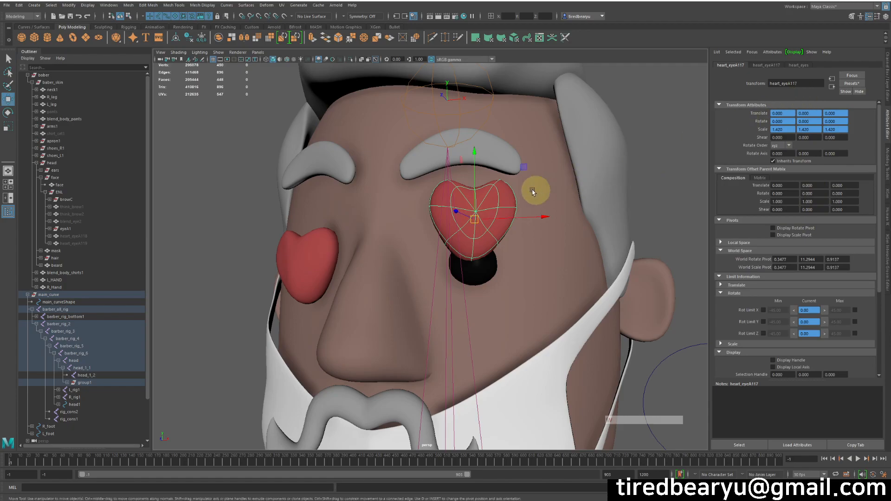
drag(478, 153, 477, 197)
click(790, 109)
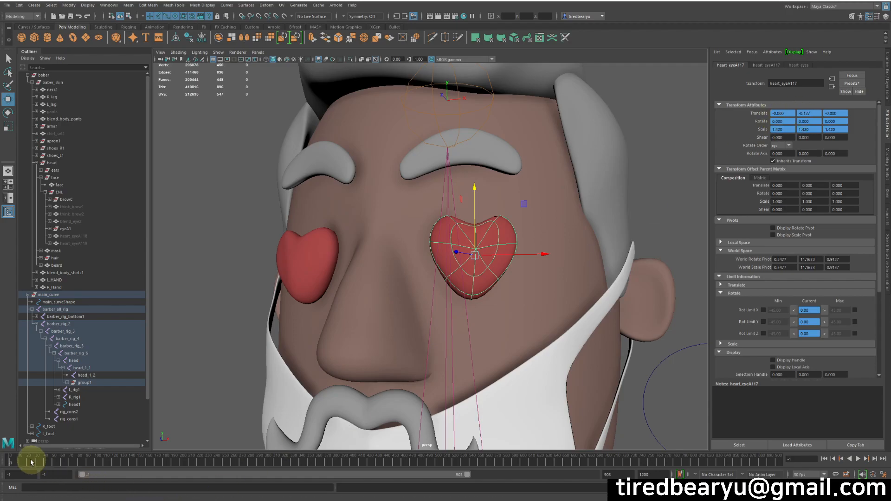
key(ctrl+z)
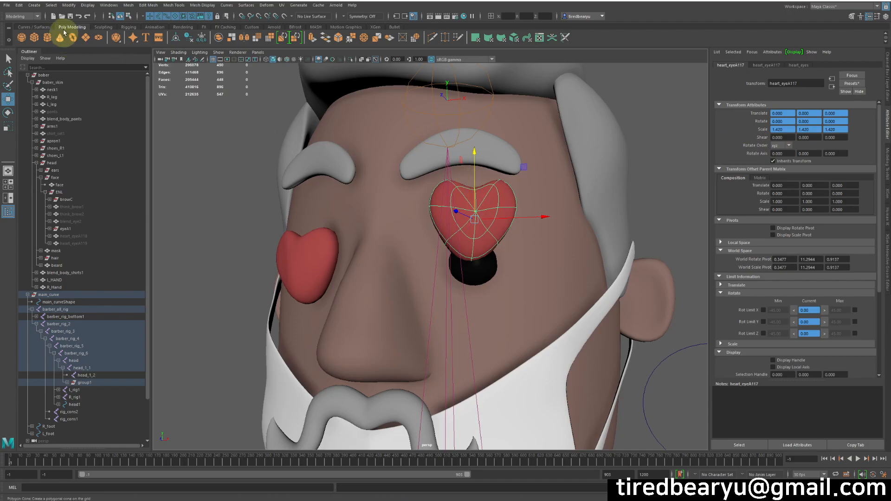
- Open the Graph Editor for heart_eyeA117 and display its Translate Y curves
click(108, 4)
mouse_move(136, 45)
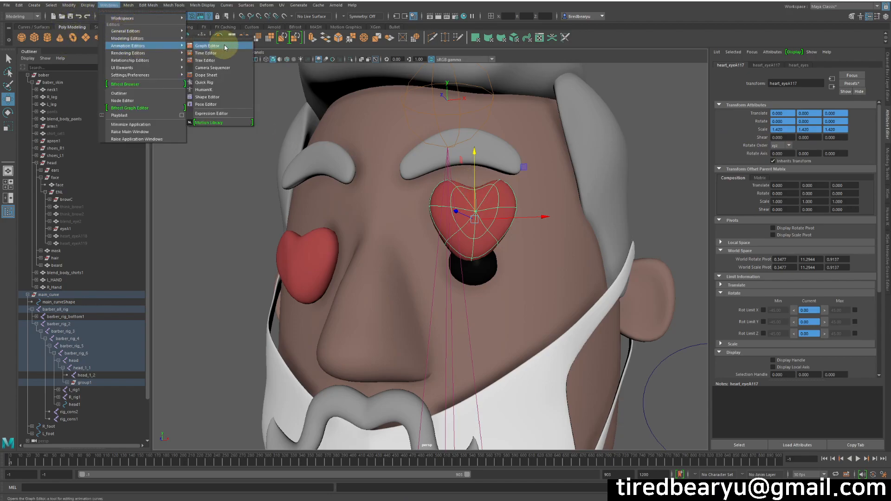
click(222, 44)
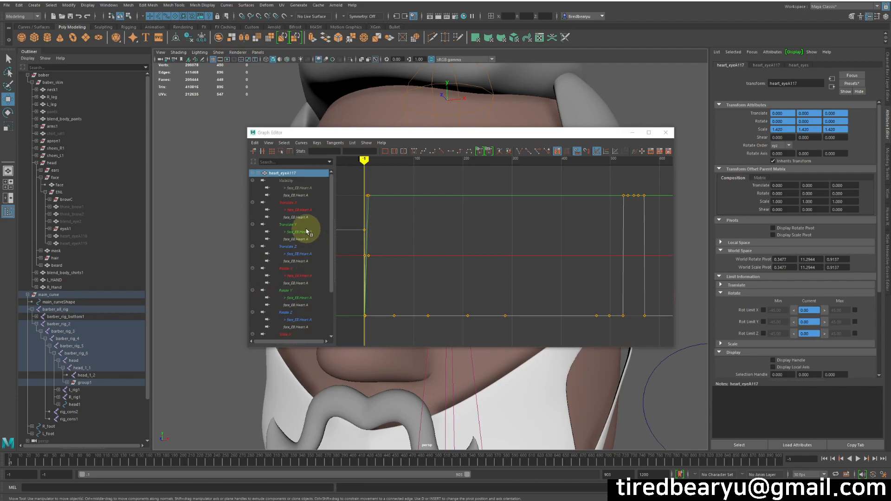
click(290, 224)
drag(487, 133, 774, 183)
alt+right_drag(761, 278, 733, 277)
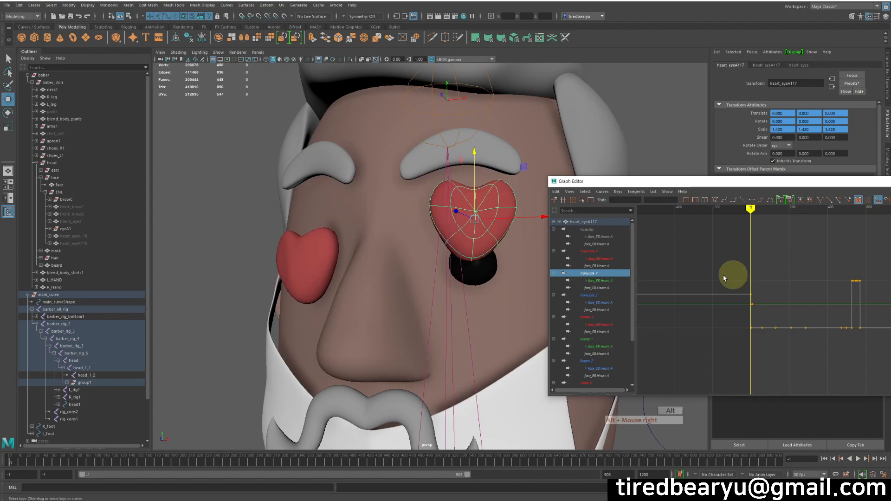
- Lower the key on heart_eyeA117's driven Translate Y curve to about -0.128 to bring the heart down over the eye
click(596, 280)
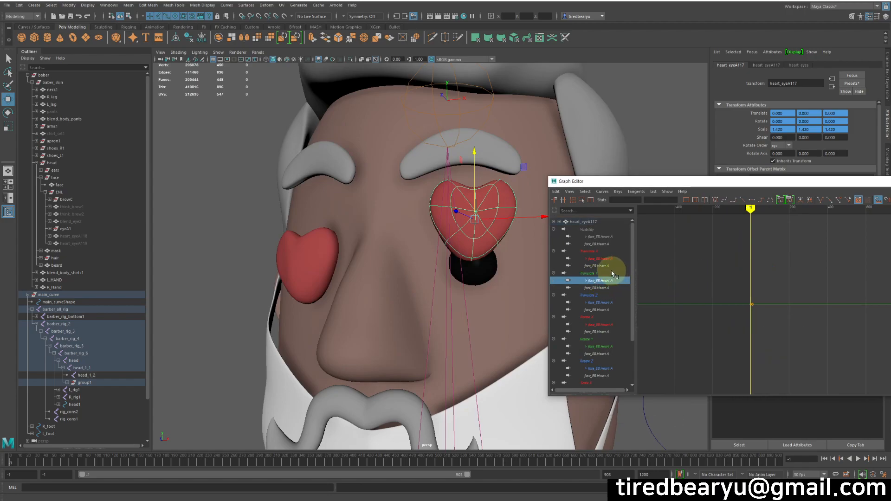
alt+right_drag(703, 285, 791, 340)
click(794, 317)
mouse_move(835, 303)
shift+middle_down()
mouse_move(847, 296)
mouse_move(845, 316)
shift+middle_up()
- Scrub the animation to frame 375 and examine the whole posed character with the head_1_1 joint selected
drag(76, 466, 331, 487)
drag(694, 181, 886, 226)
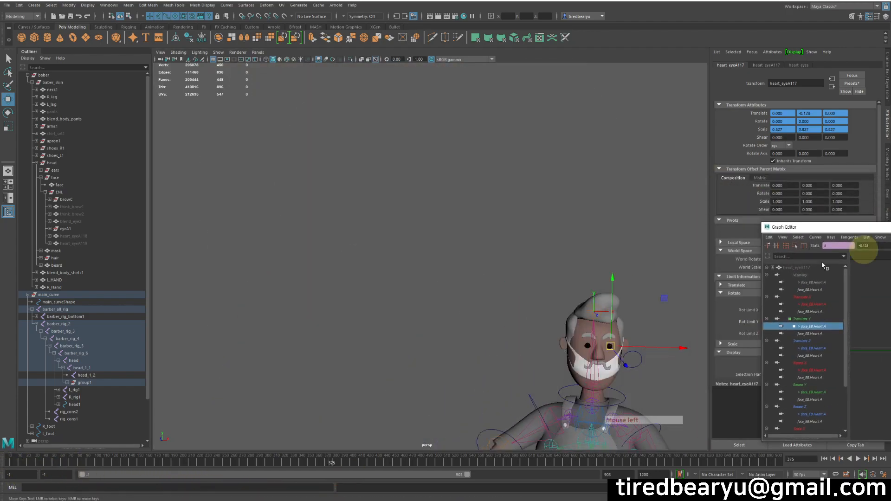
click(617, 400)
key(f)
alt+drag(617, 400, 571, 377)
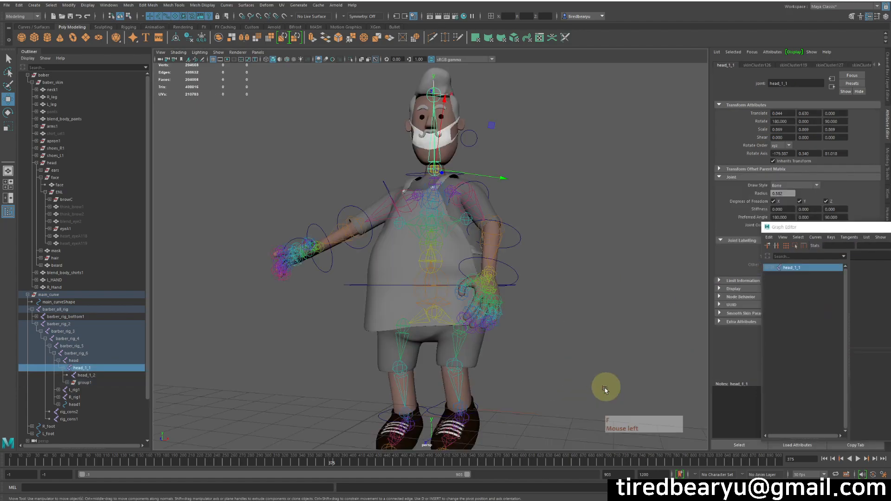
- Scrub the animation back to its start and examine both heart eyes from the front
drag(441, 462, 10, 459)
key(f)
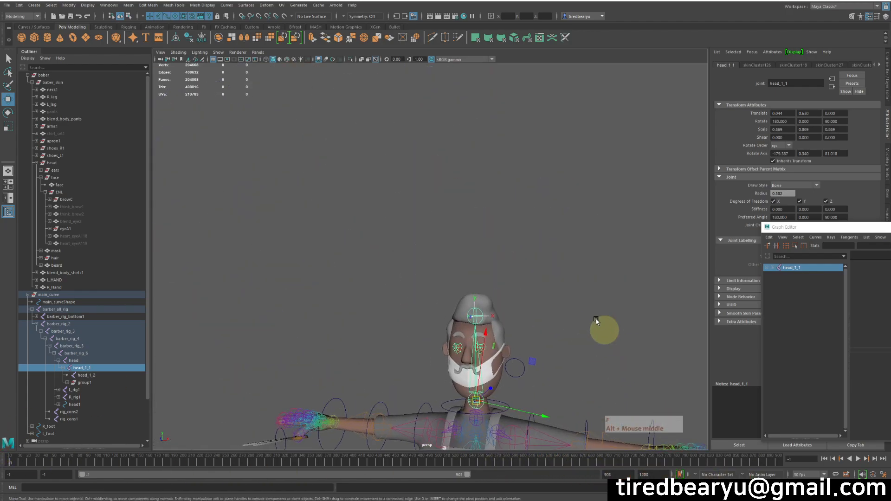
alt+middle_drag(604, 330, 480, 259)
alt+drag(481, 259, 468, 248)
key(q)
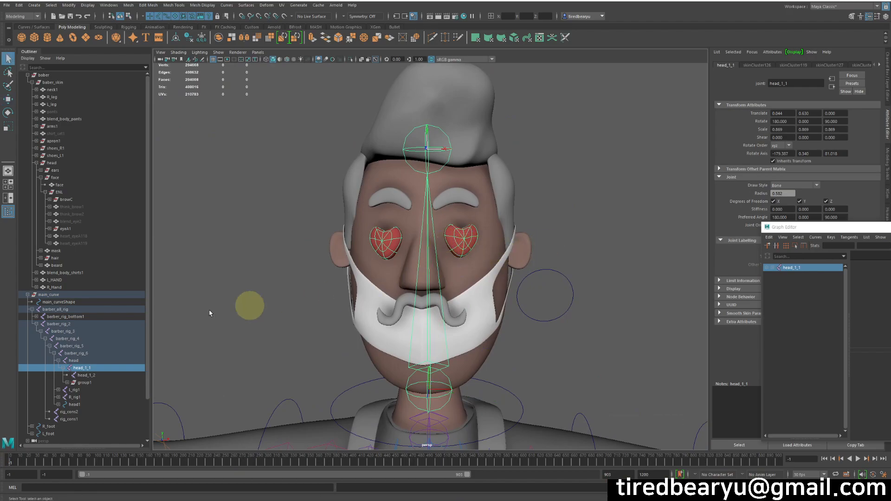
- Unparent the heart-eye group group1 from the head_1_1 joint, and add that joint to the selection
click(85, 383)
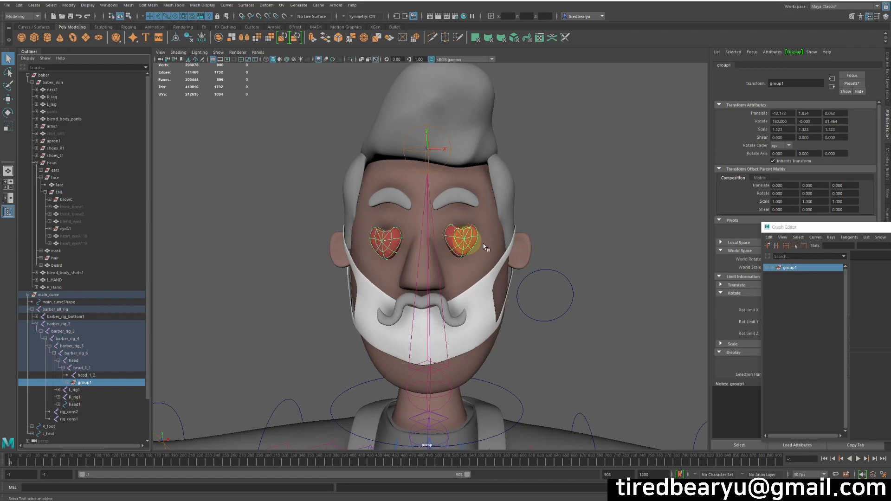
click(585, 279)
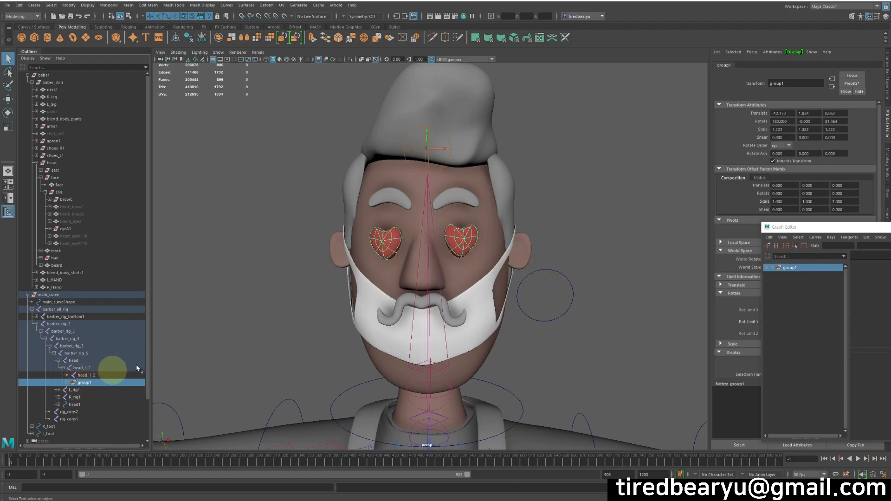
click(412, 200)
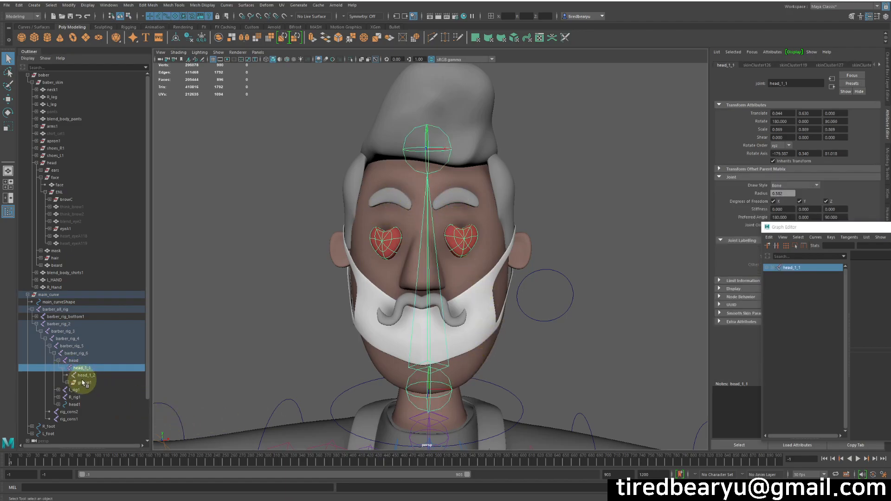
click(106, 383)
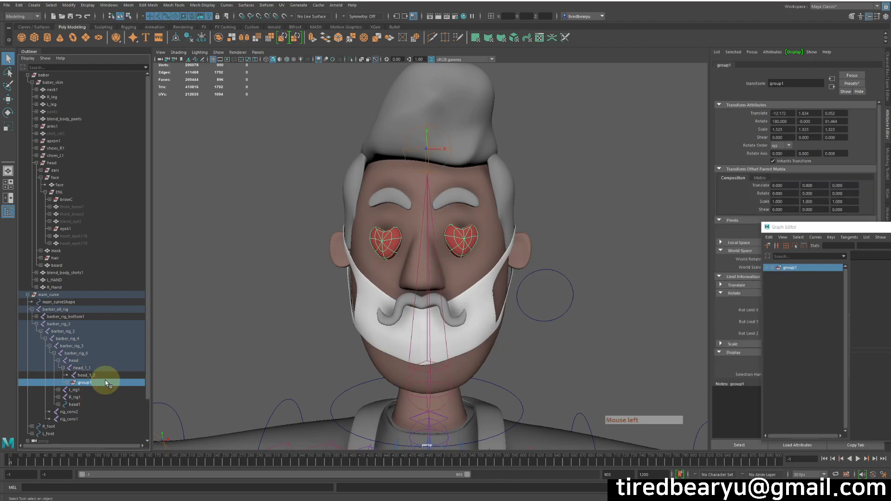
key(shift+p)
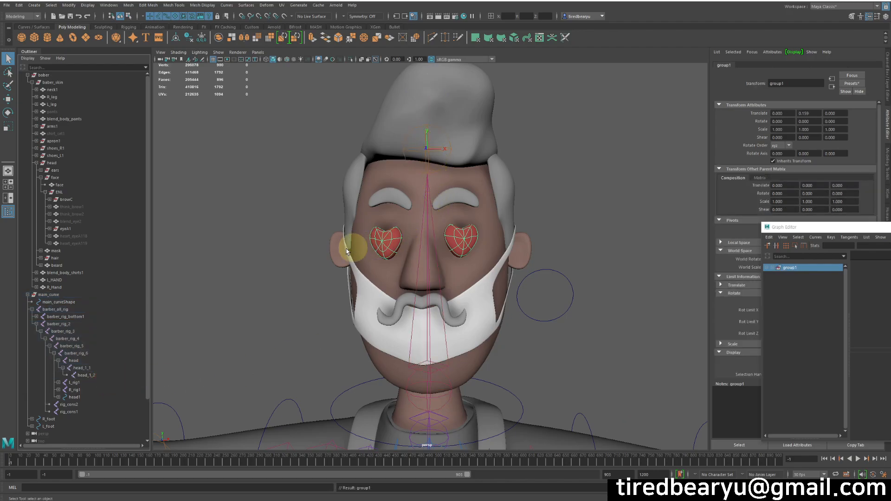
shift+drag(393, 208, 477, 205)
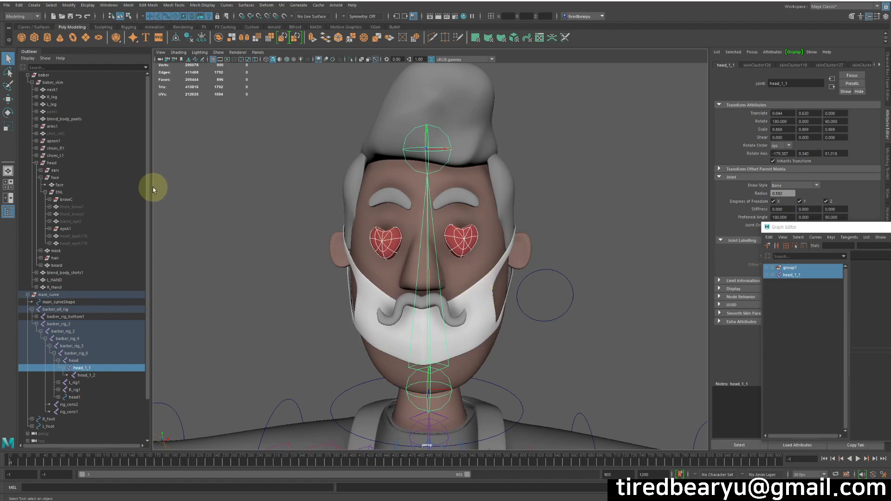
- Inspect the head and face groups under baber_skin and both heart eyes by selecting each in turn
click(63, 79)
click(71, 162)
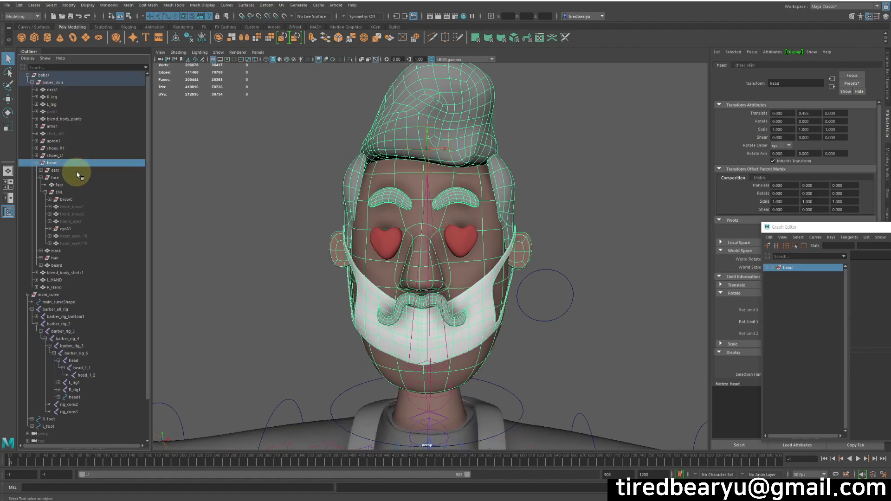
click(79, 178)
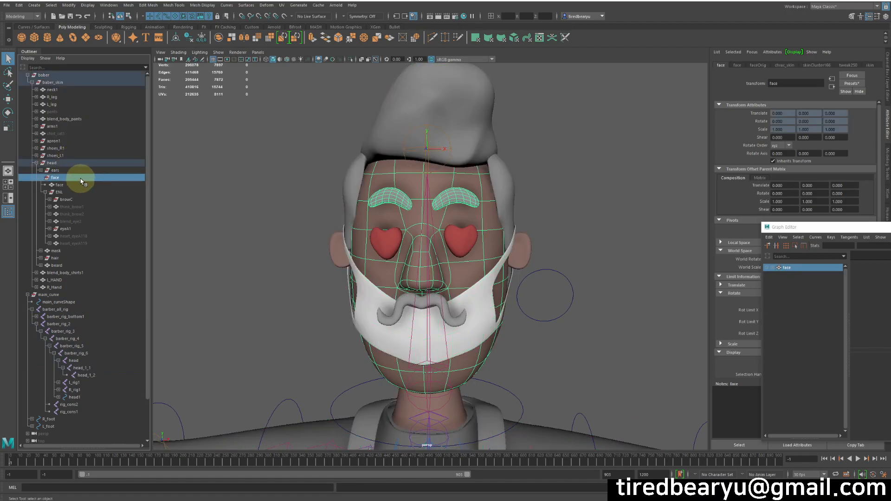
click(79, 163)
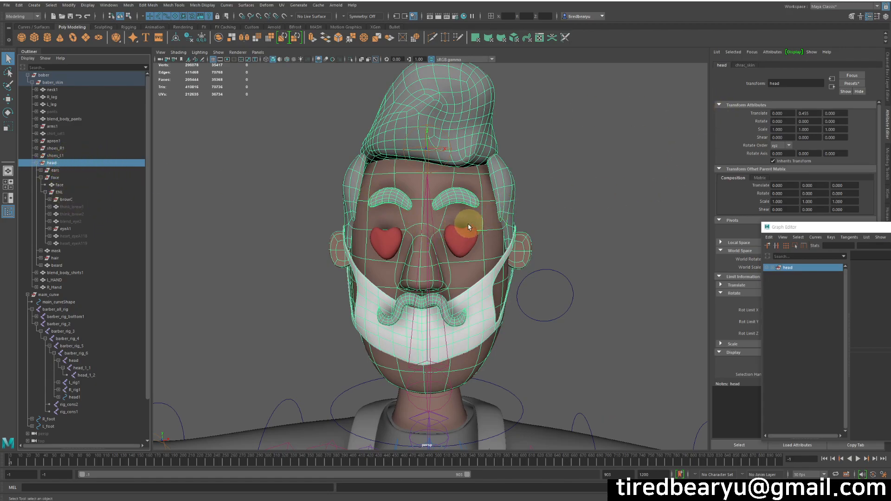
click(383, 242)
click(456, 242)
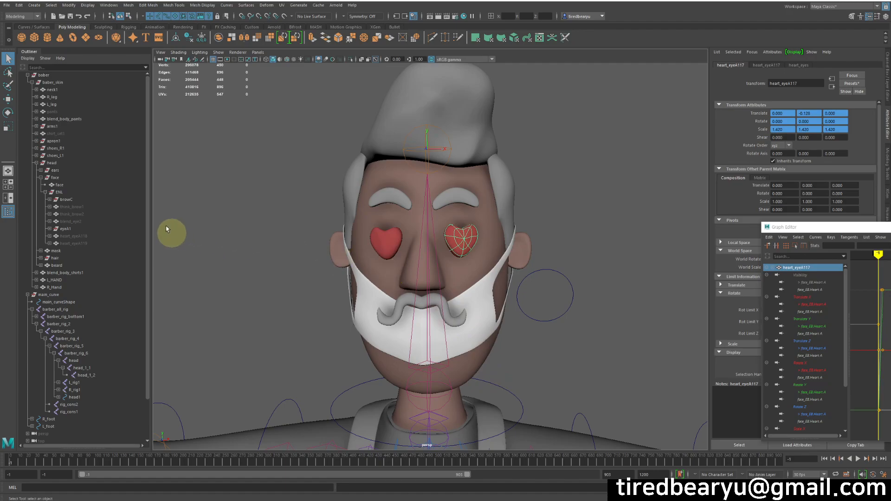
- Select the head group under baber_skin to examine which face parts it contains, then undo the recent selection changes
click(52, 163)
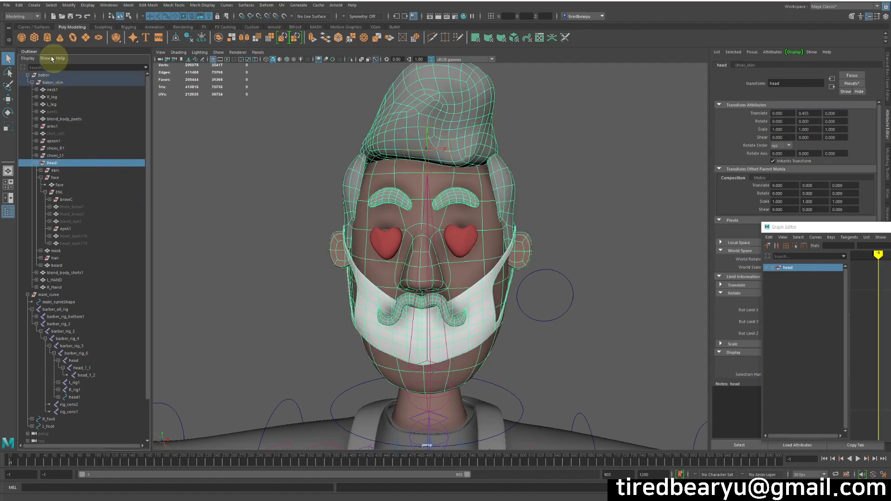
click(221, 142)
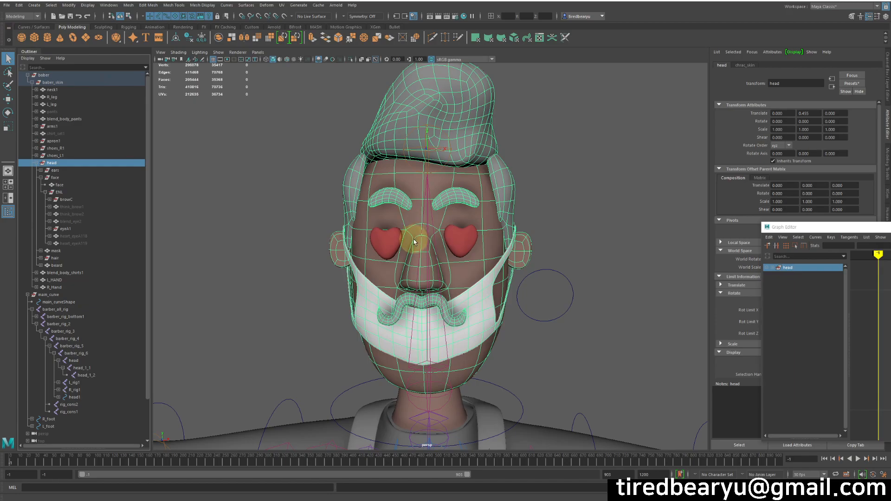
click(606, 248)
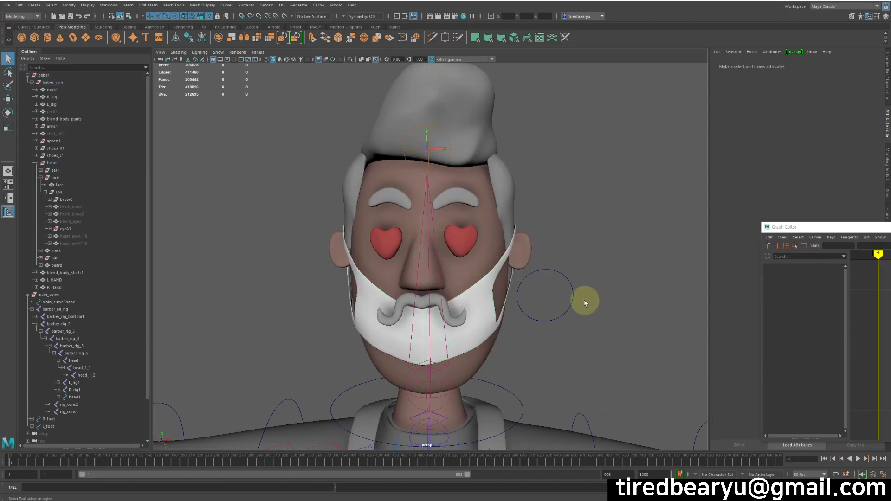
alt+right_drag(517, 288, 513, 328)
click(409, 308)
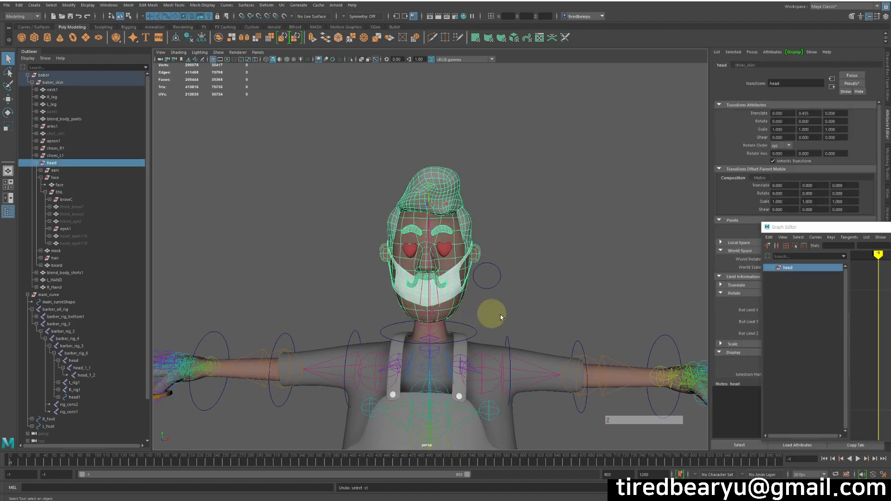
key(z)
key(z)
key(z)
- Try enlarging the heart eye heart_eyeA117 by scaling up all of its vertices, and return to object selection
alt+middle_drag(518, 290, 558, 263)
alt+right_drag(542, 258, 665, 262)
alt+middle_drag(620, 263, 577, 292)
alt+drag(571, 291, 556, 283)
click(479, 232)
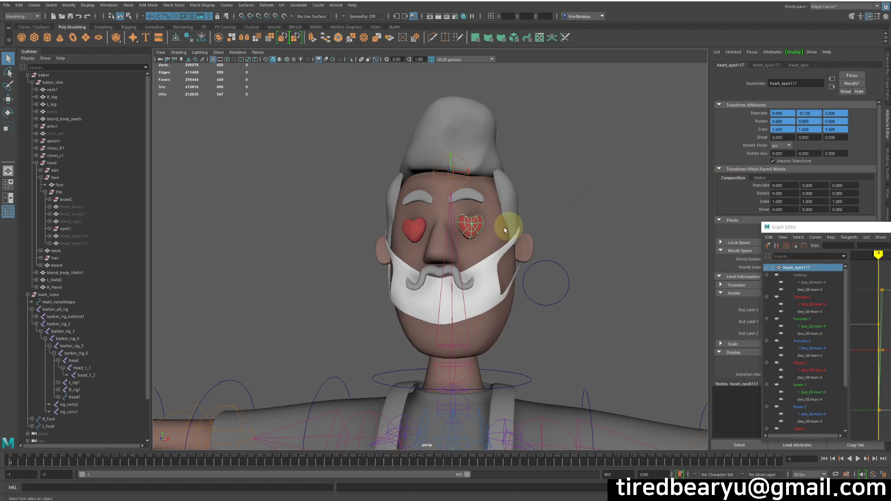
click(461, 230)
right_drag(468, 226, 483, 226)
key(w)
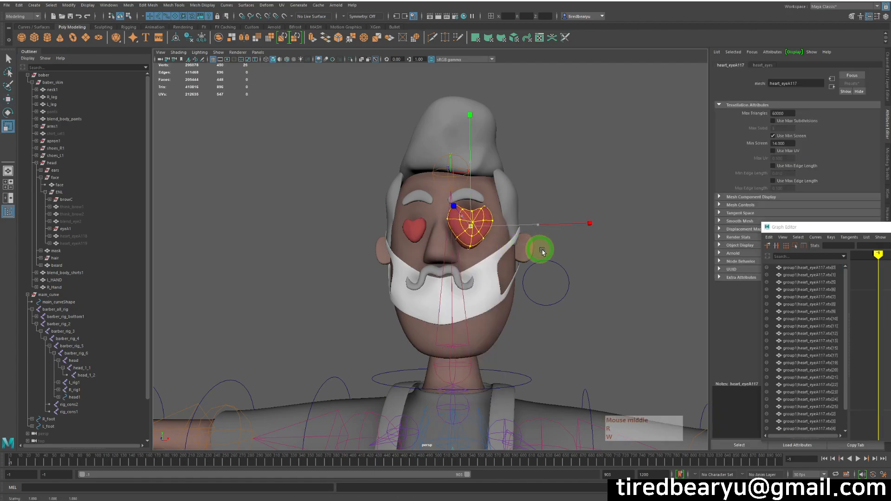
right_click(474, 228)
click(557, 213)
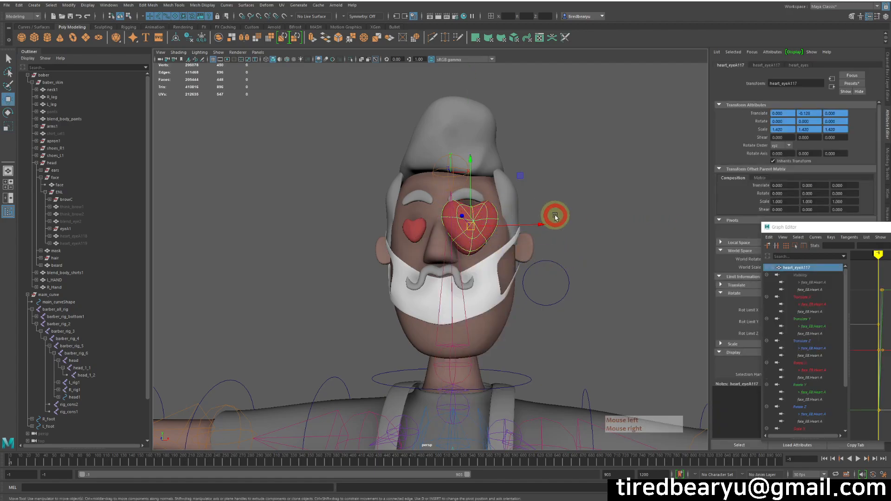
click(550, 242)
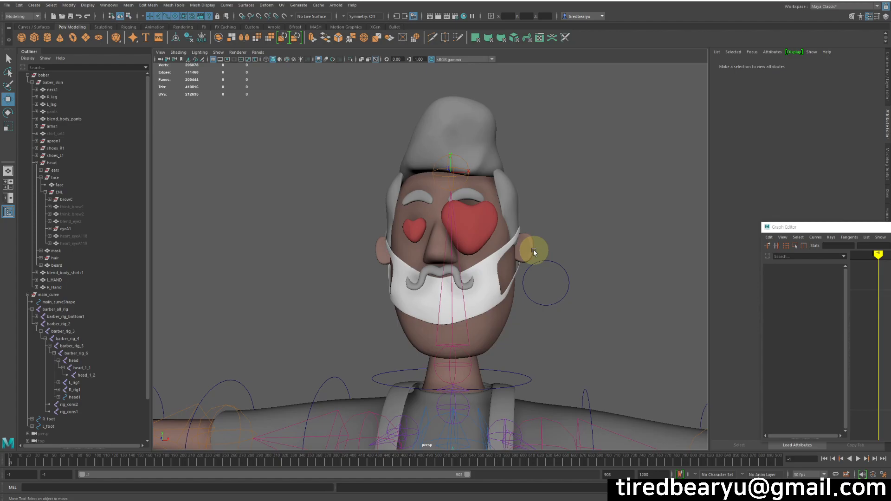
- Undo the vertex scaling of heart_eyeA117 and reselect that heart eye as an object
key(z)
key(z)
key(z)
click(552, 248)
click(471, 228)
click(471, 226)
click(469, 225)
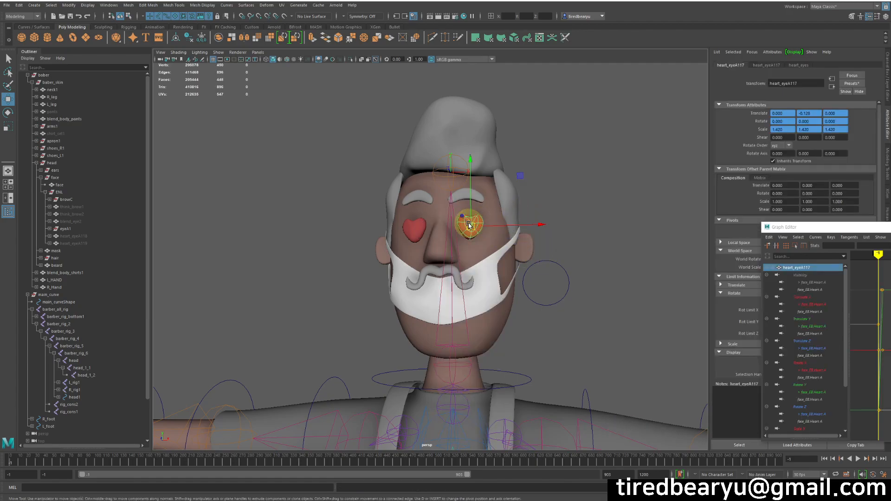